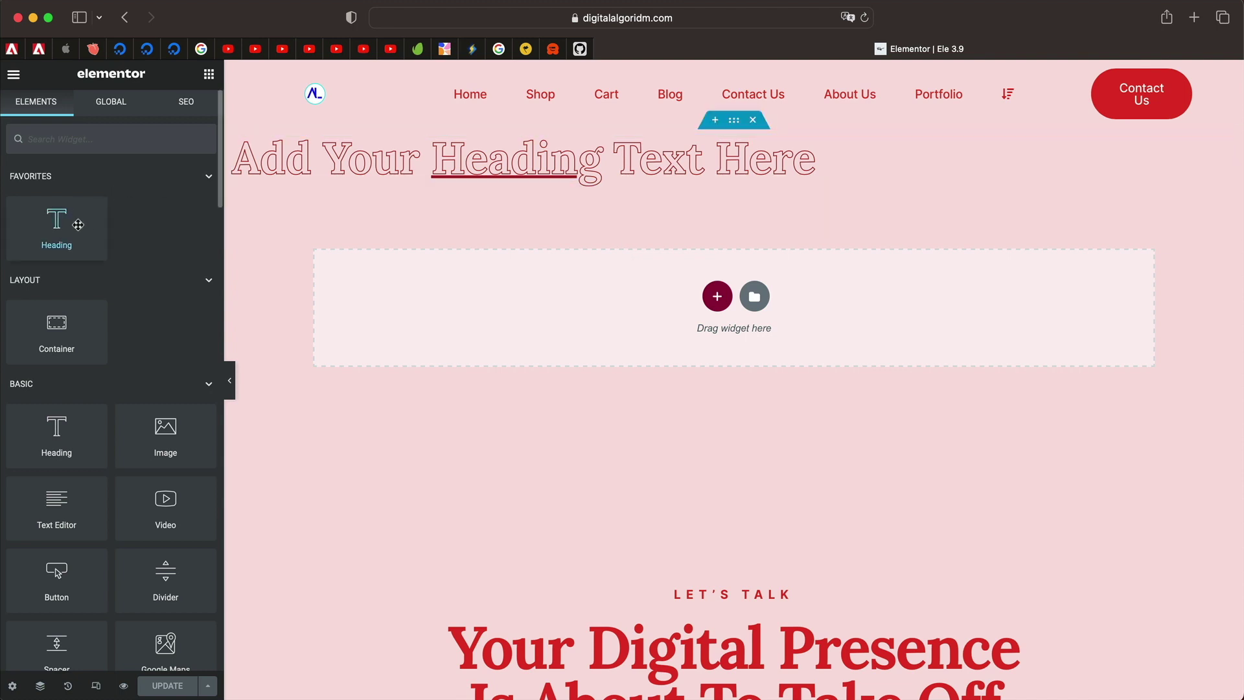
Set the heading's HTML tag to H6
left_click(460, 175)
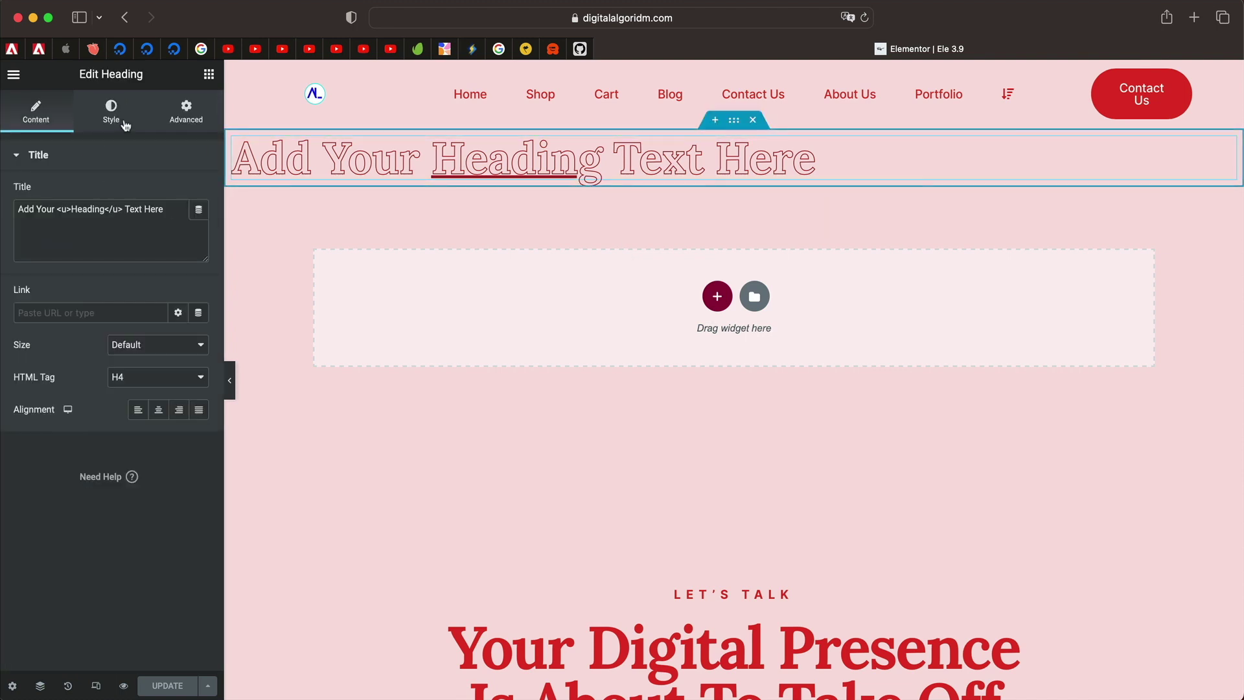
left_click(113, 111)
left_click(64, 105)
left_click(155, 378)
left_click(148, 406)
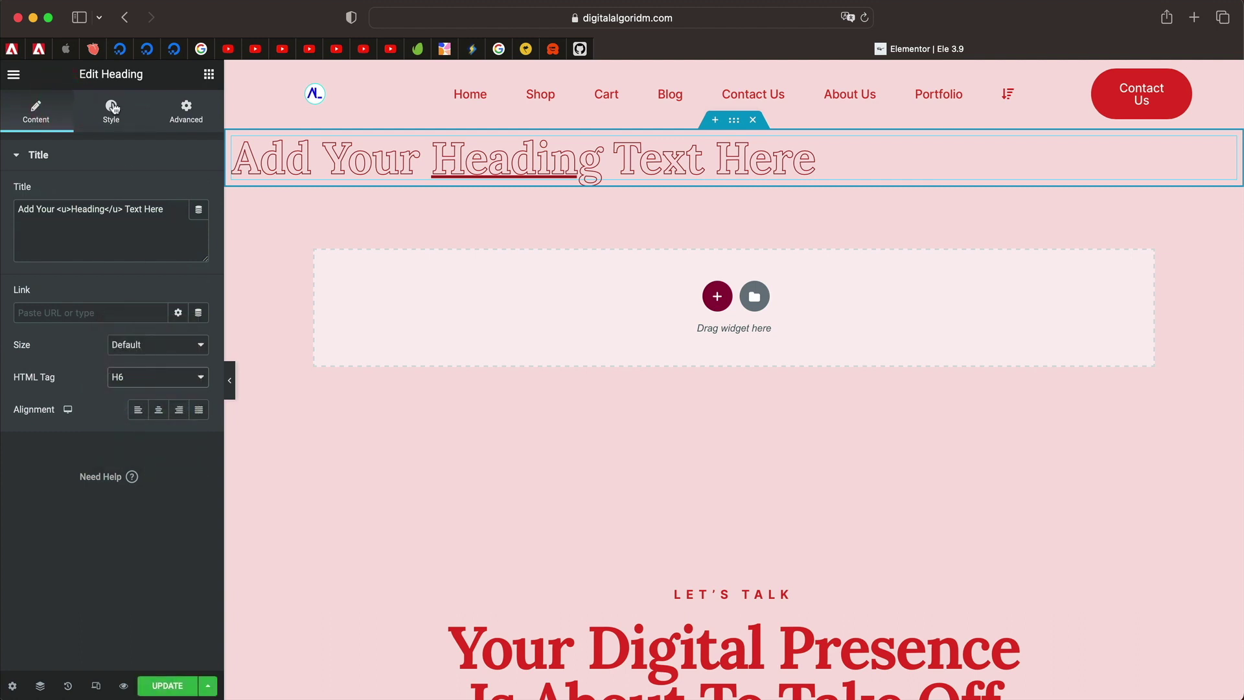
Colour the heading text with global Theme Color 1 (#0170B9)
left_click(110, 110)
left_click(179, 192)
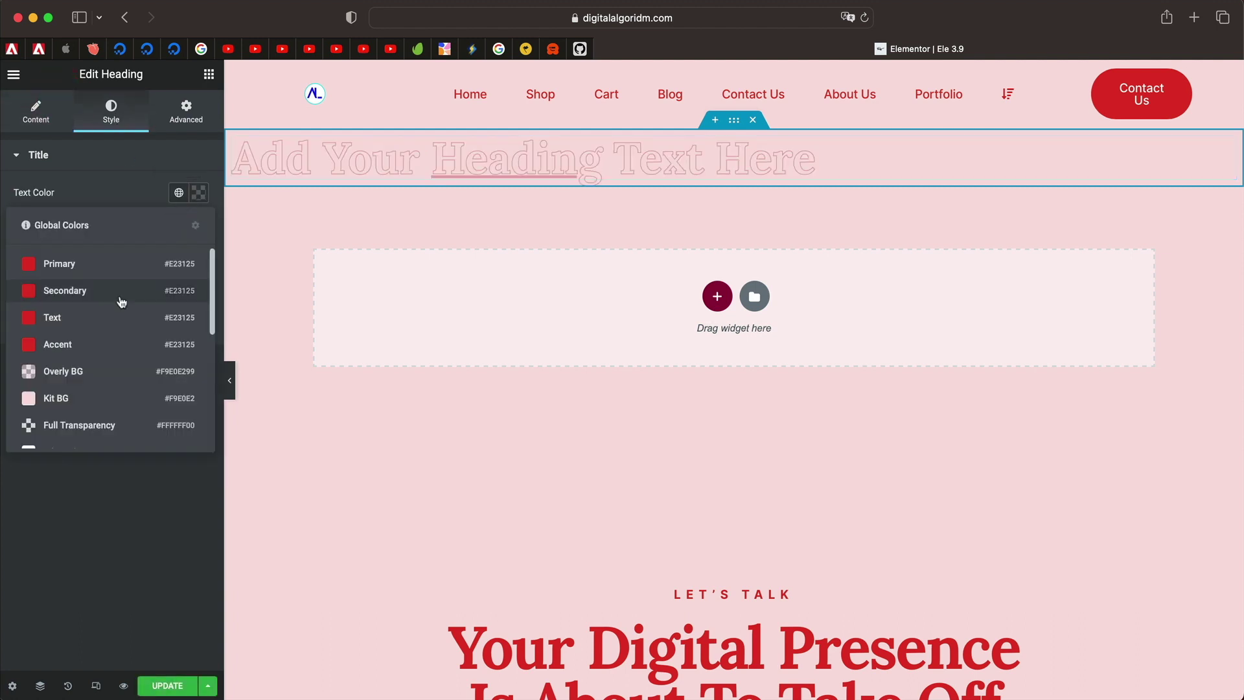
scroll(104, 363, "down", 5)
scroll(104, 343, "up", 3)
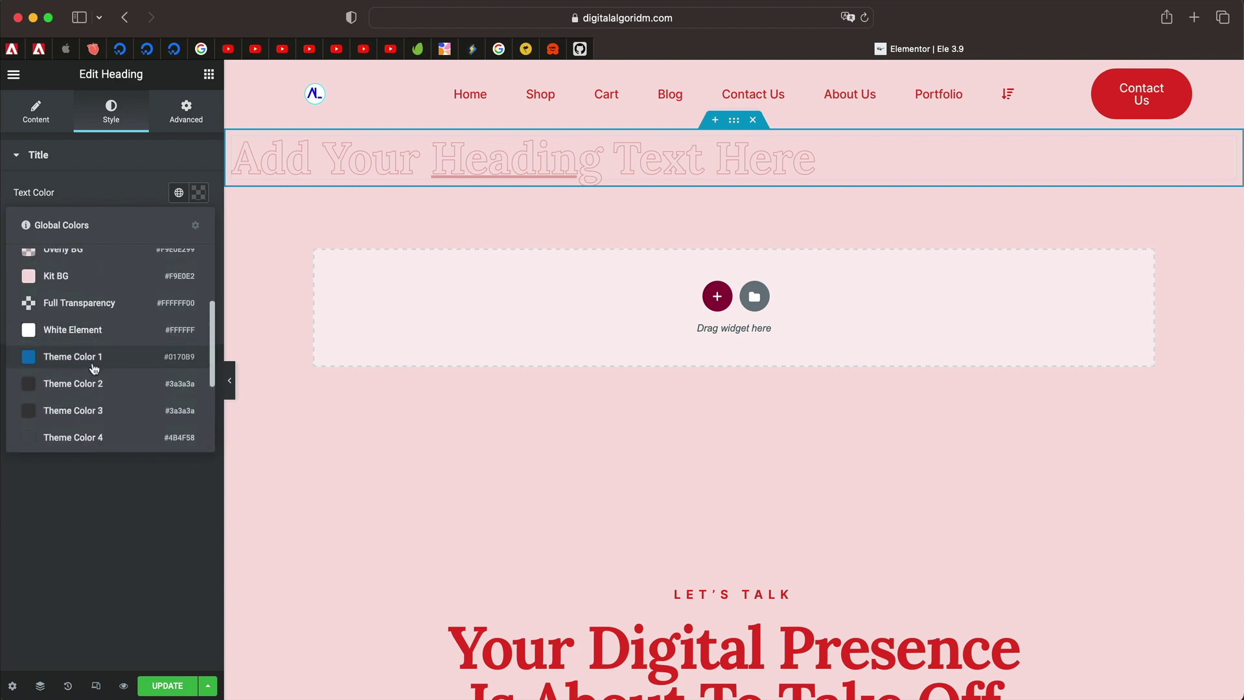
left_click(94, 365)
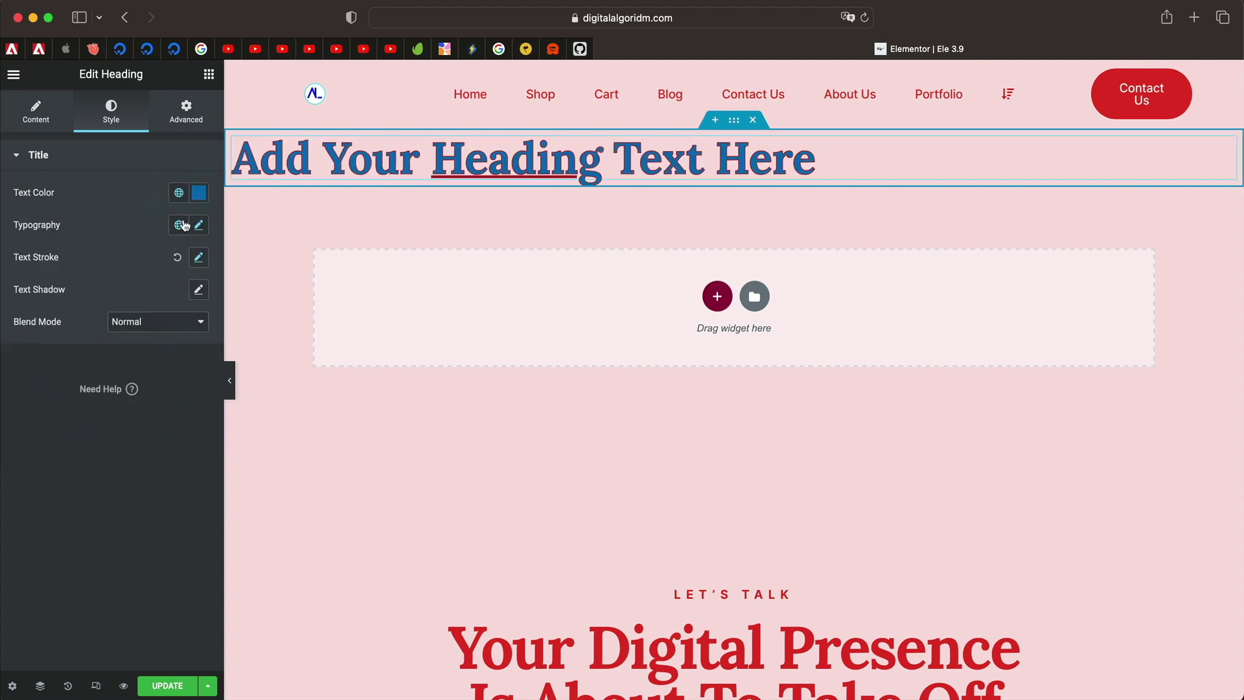
Look over the heading's global typography choices and its Text Stroke settings
left_click(181, 225)
left_click(182, 224)
left_click(179, 226)
left_click(179, 224)
left_click(193, 258)
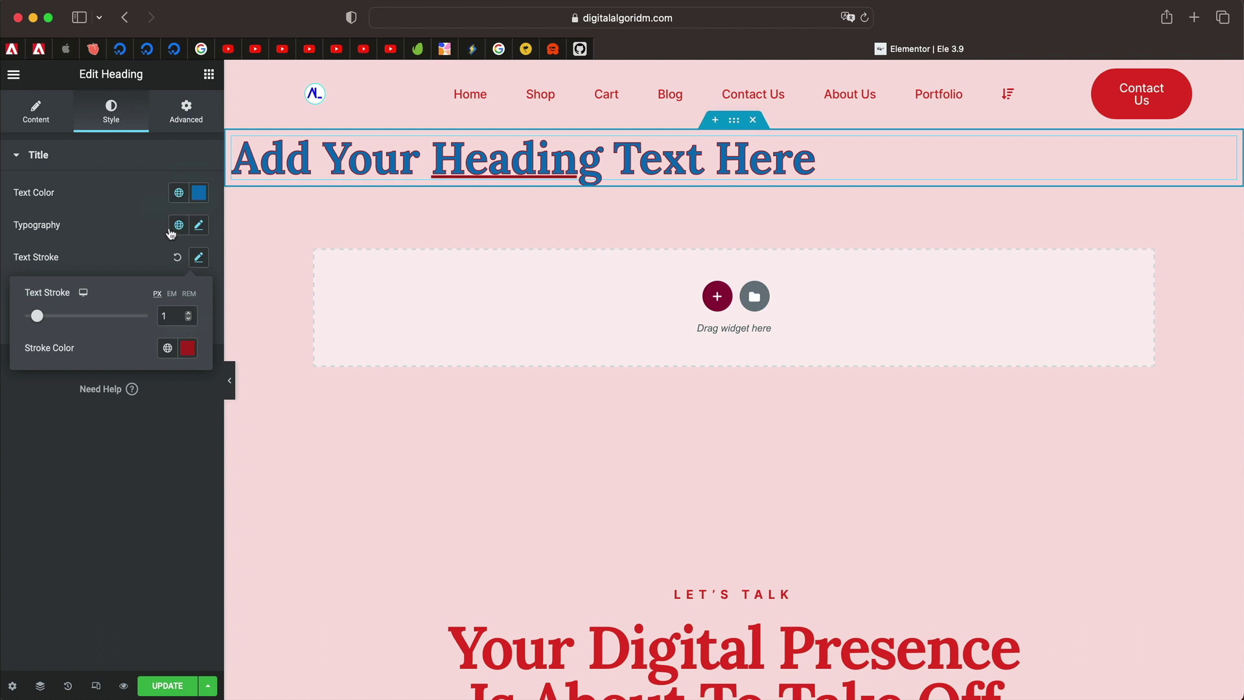
Make the heading's text fill fully transparent with alpha 0 (#0170B900)
left_click(181, 195)
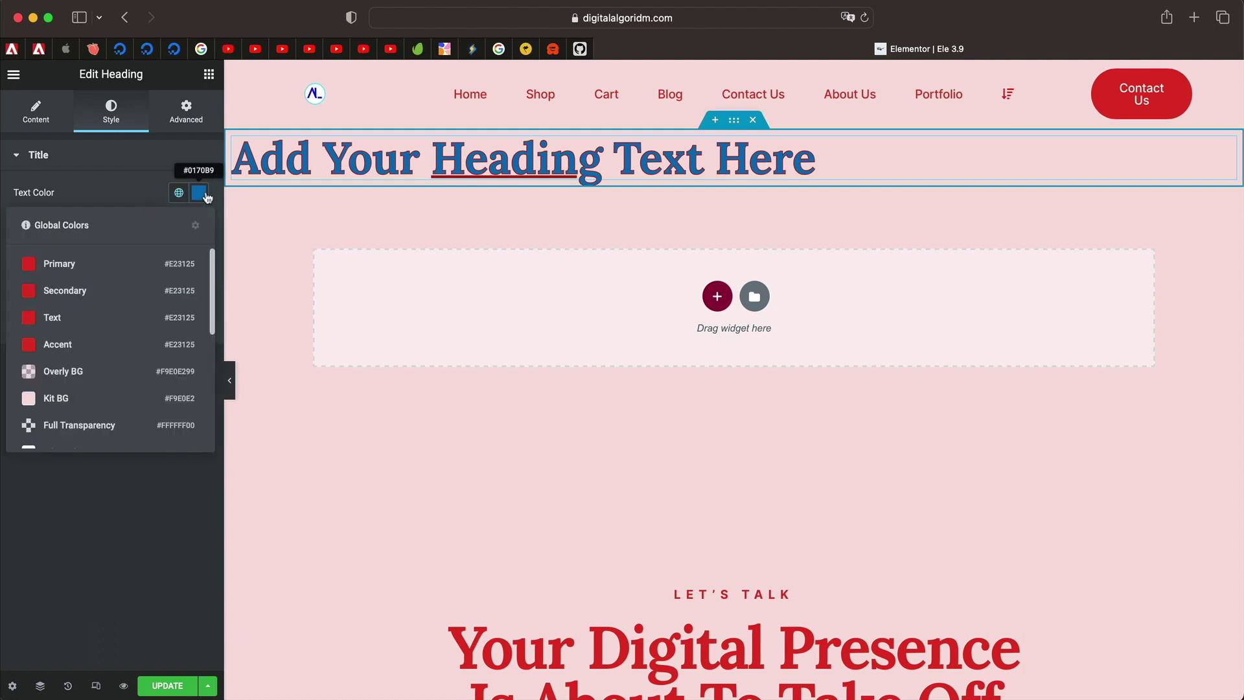
left_click(206, 195)
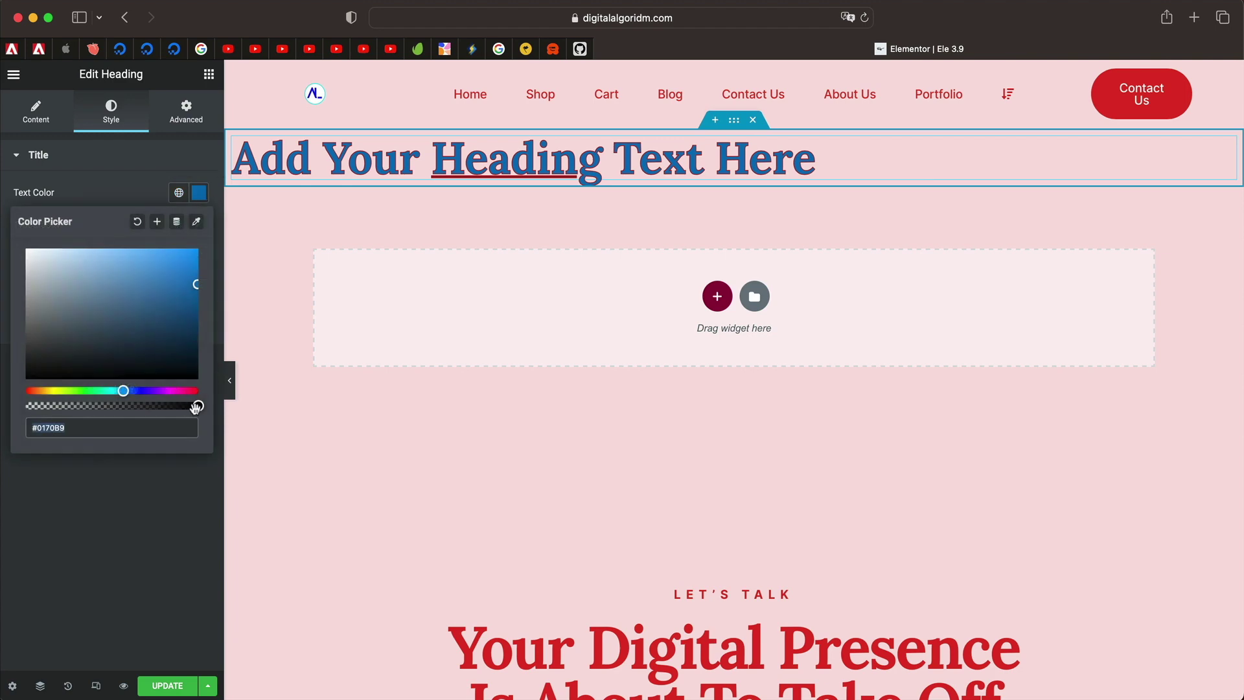
left_click(195, 407)
left_click_drag(196, 408, 18, 401)
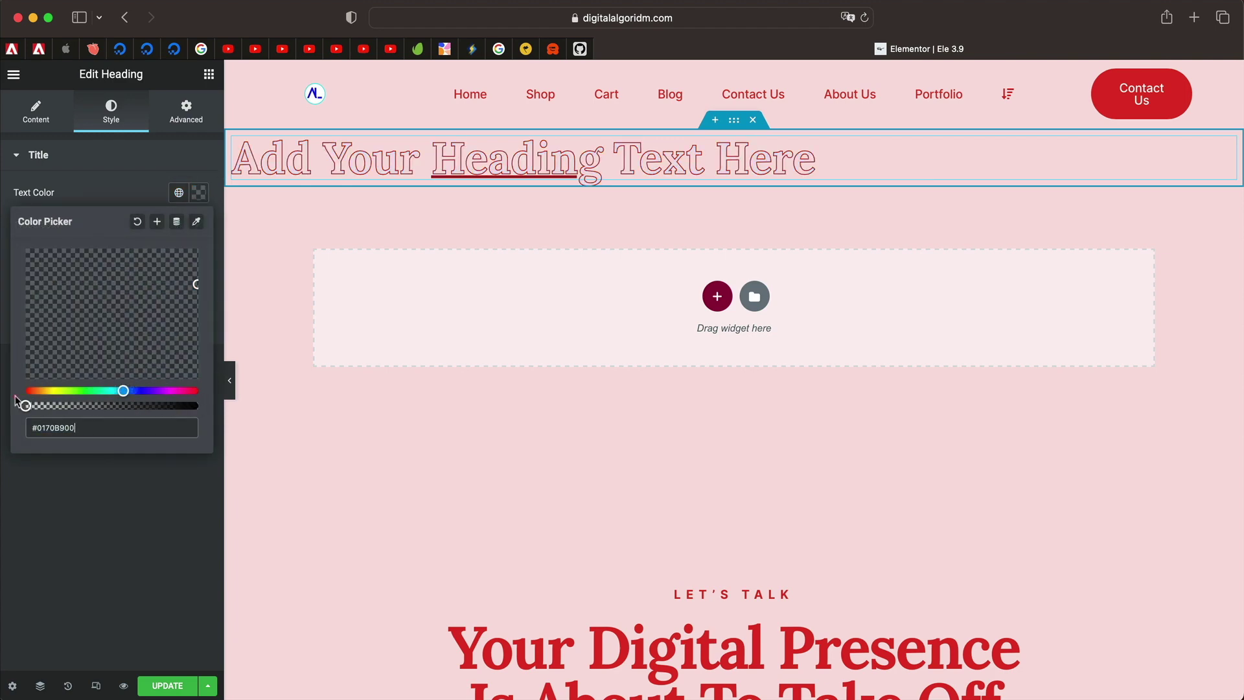
left_click(90, 544)
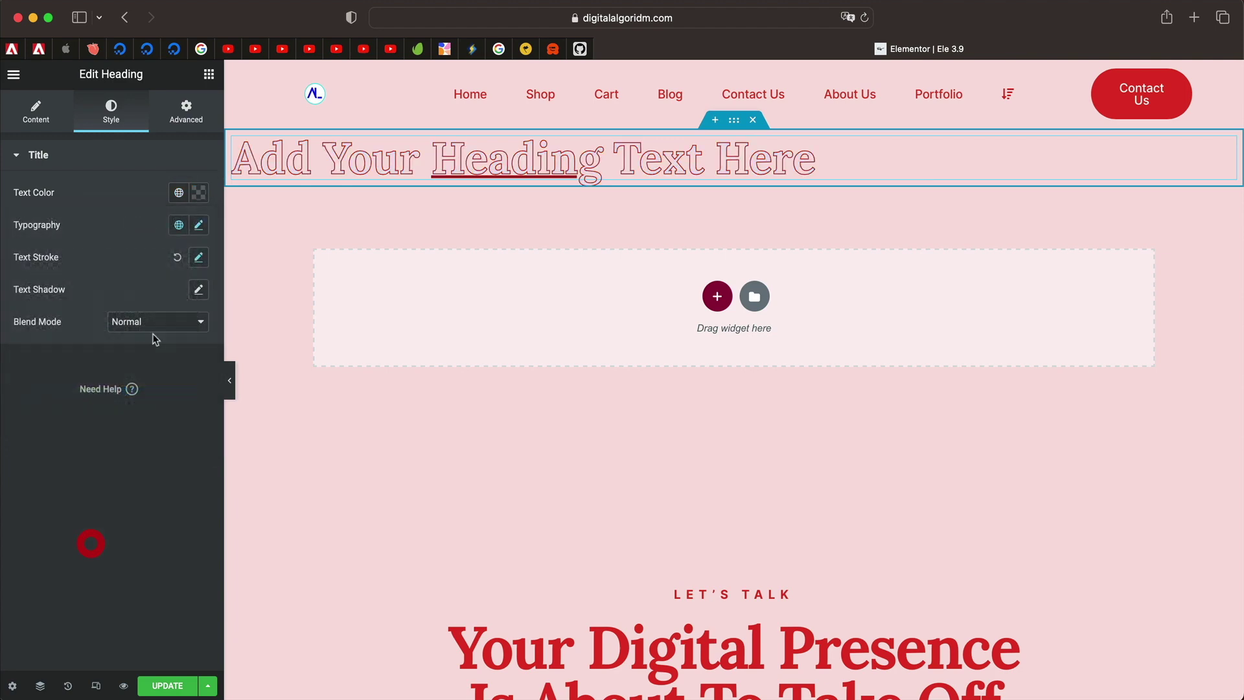
Change the heading's text stroke colour from red to blue
left_click(199, 257)
left_click(188, 348)
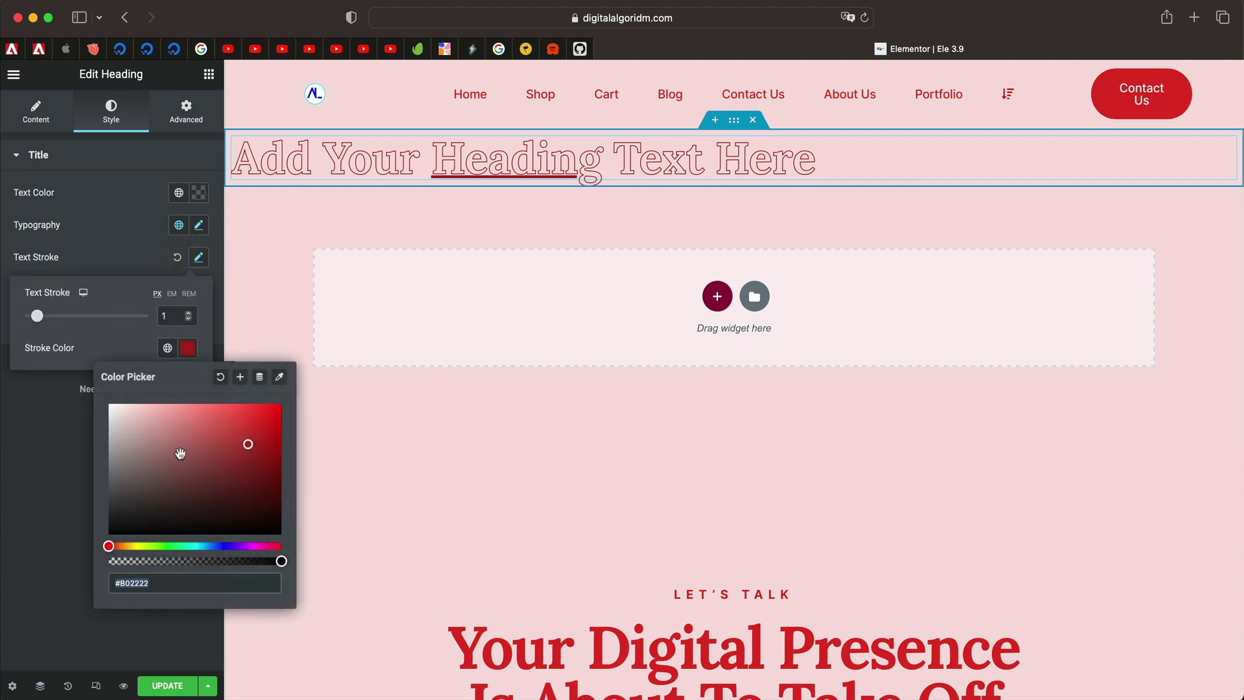
left_click_drag(201, 546, 221, 546)
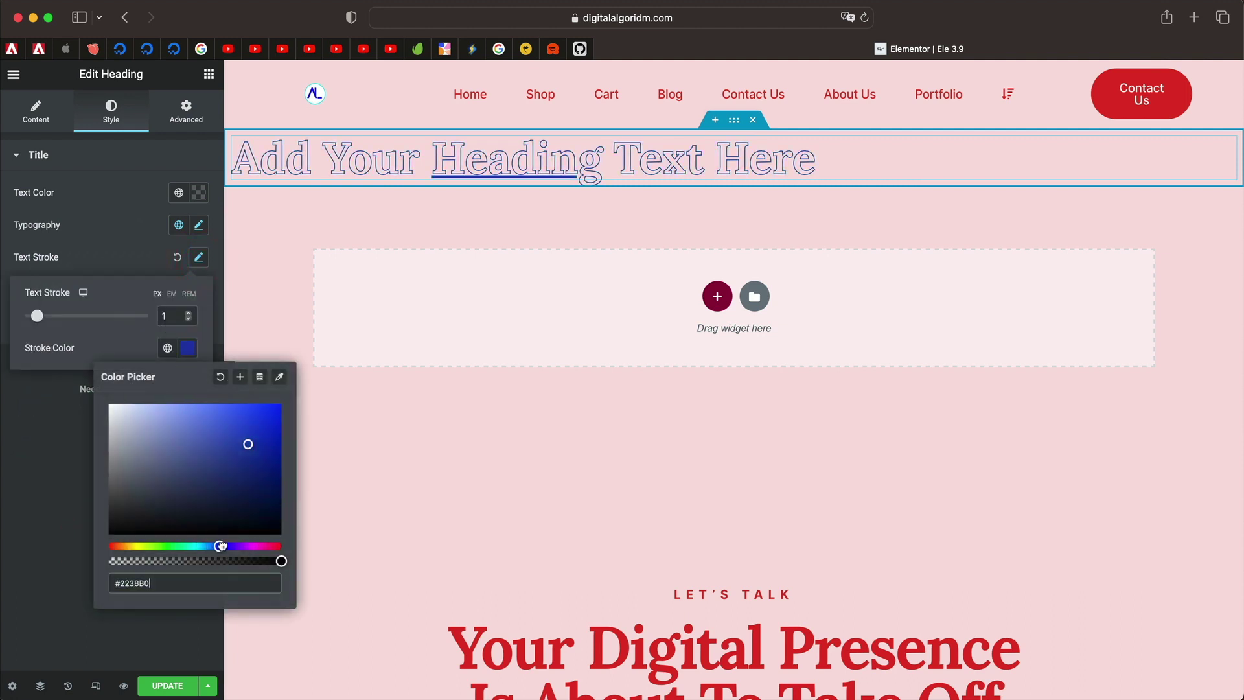
left_click(47, 490)
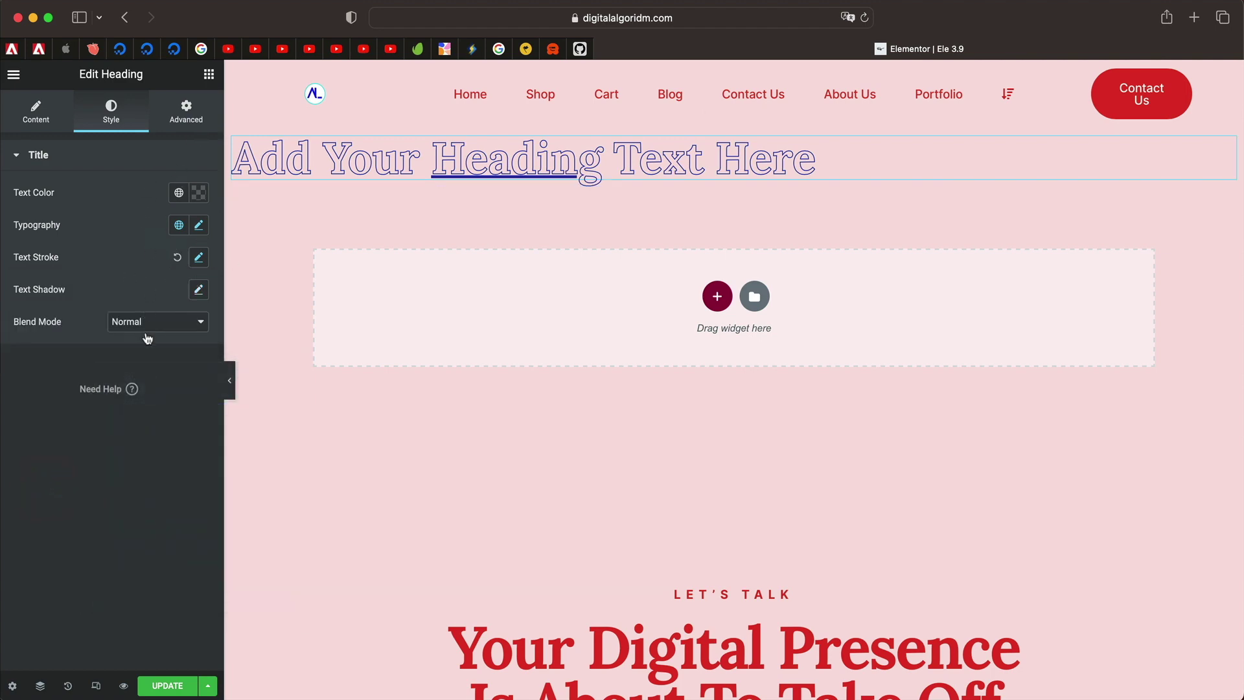
Save the outlined heading's style as the default for Heading widgets
right_click(439, 167)
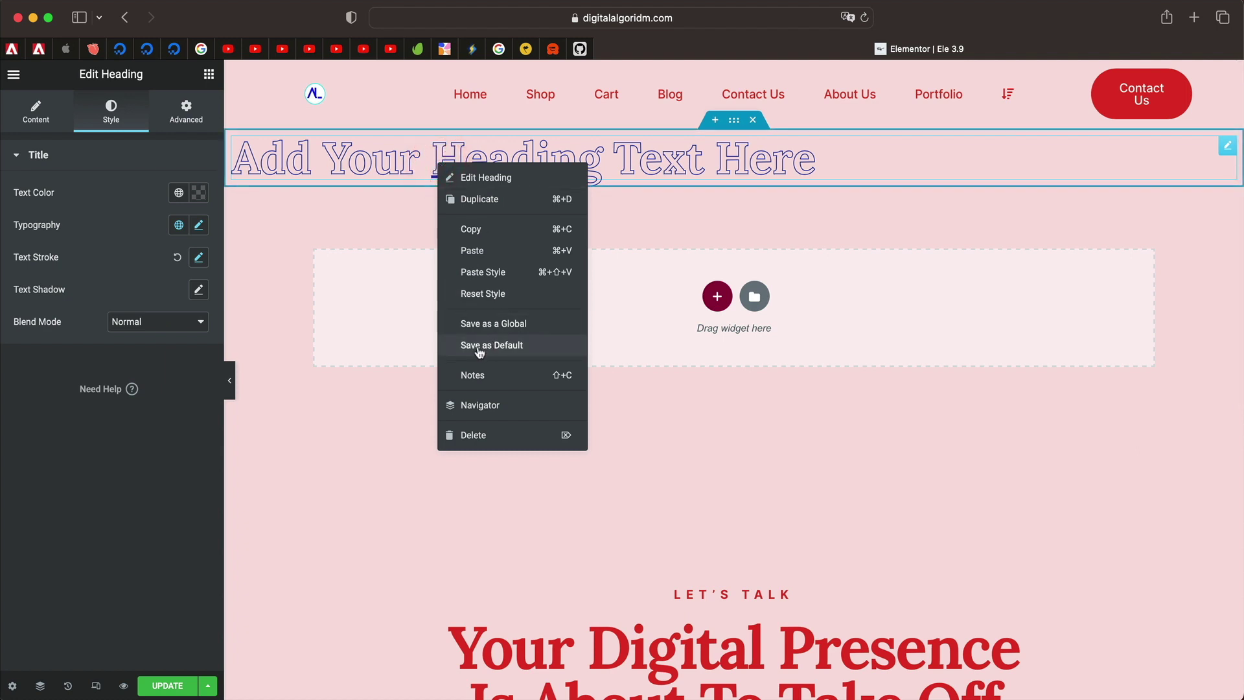
left_click(478, 347)
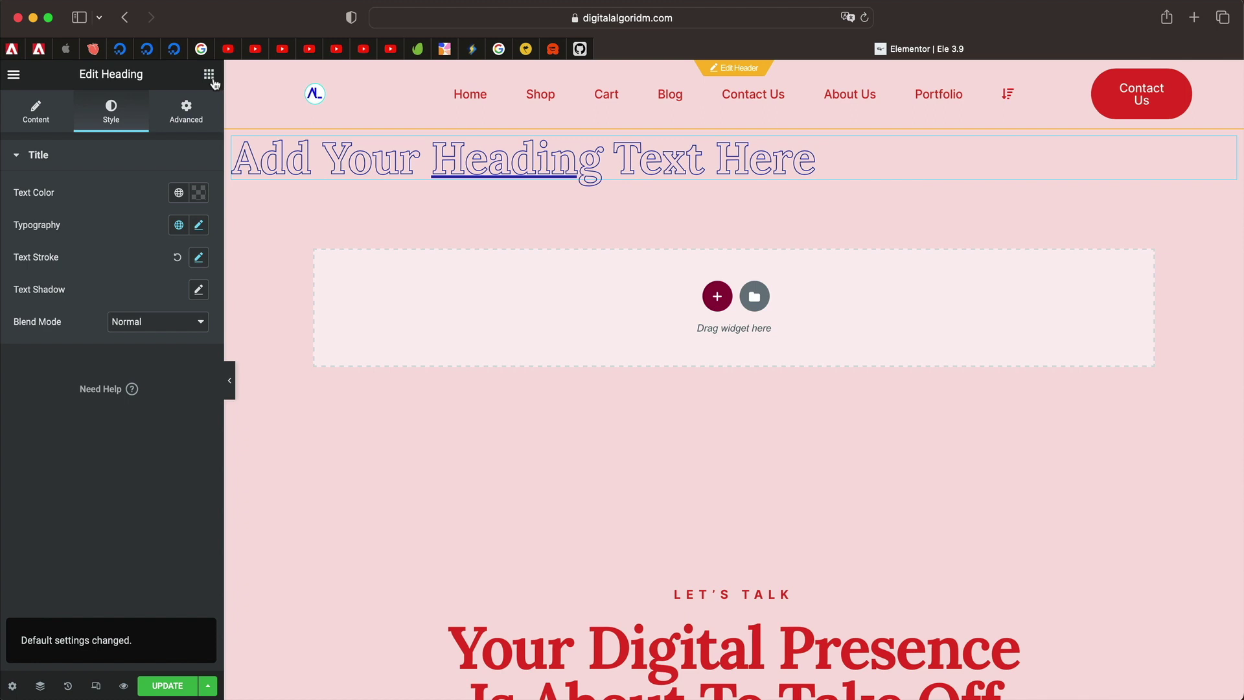
left_click(211, 78)
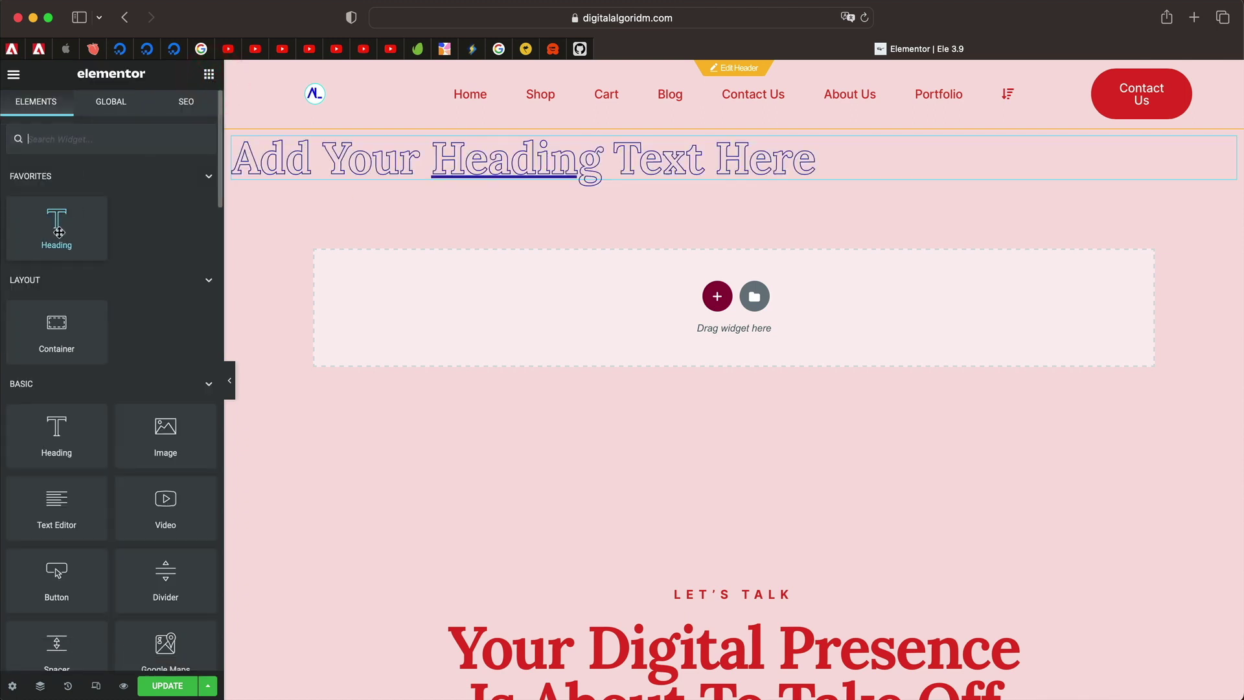
Add a second outlined heading below the first, making its word 'Heading' bold and italic
left_click_drag(56, 223, 498, 285)
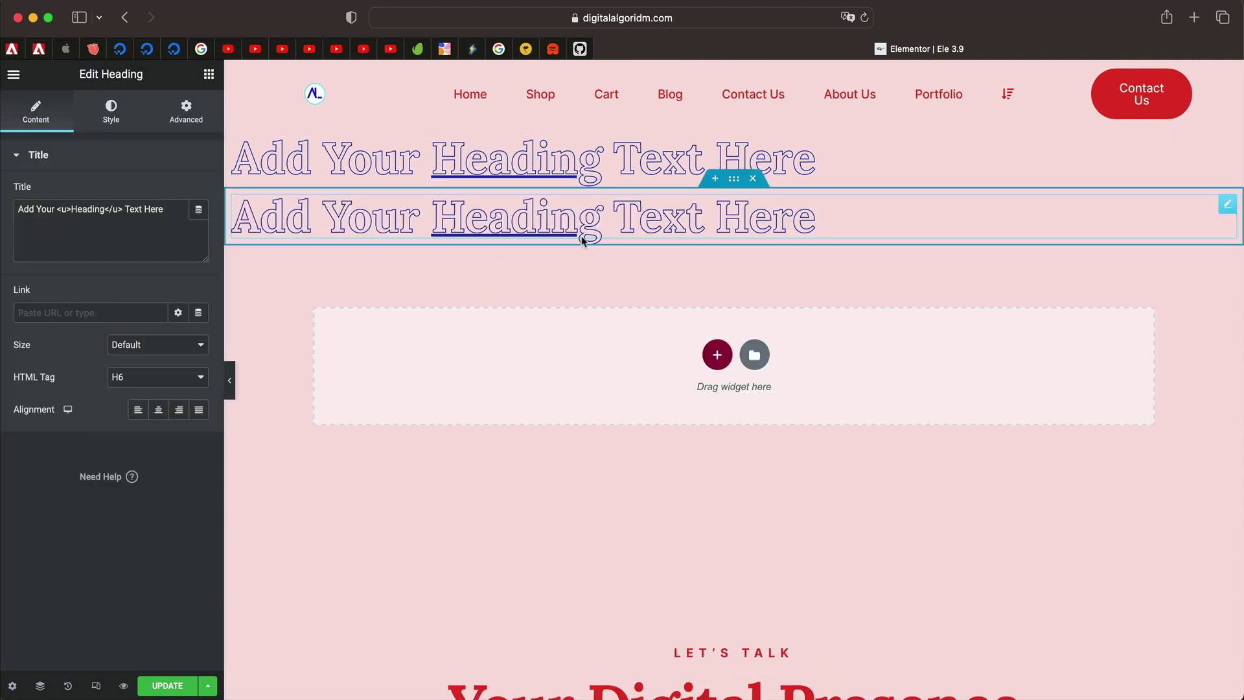
double_click(543, 230)
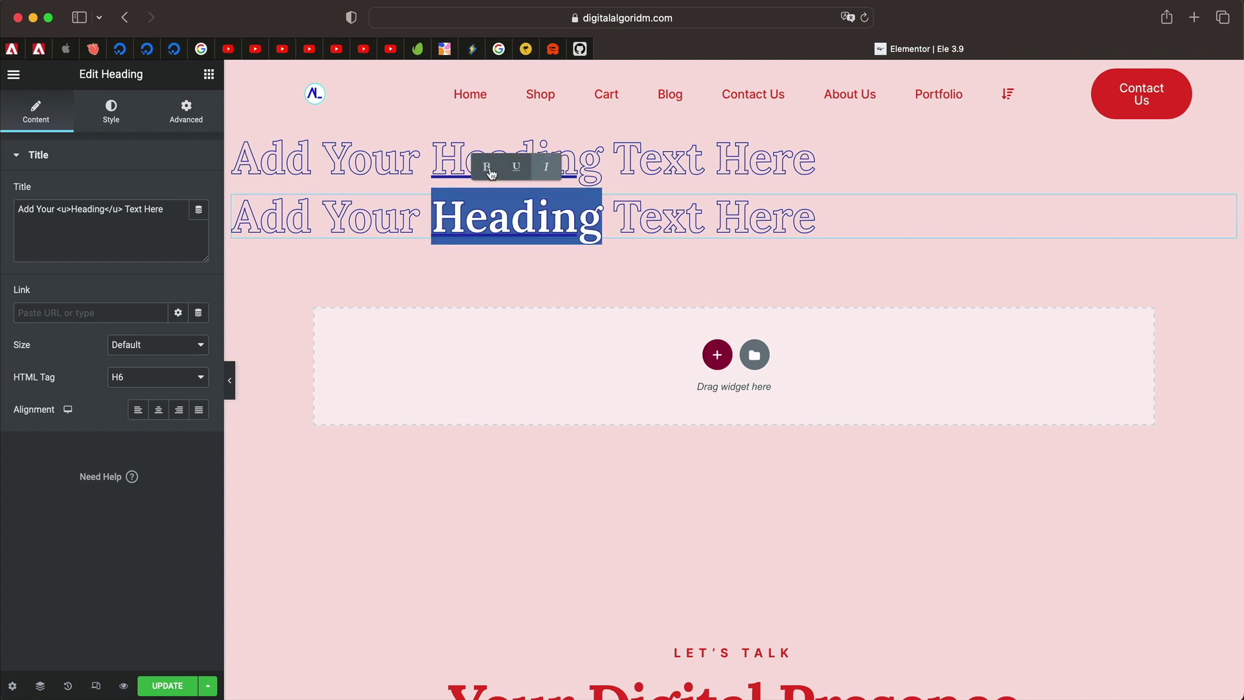
left_click(489, 168)
left_click(544, 170)
left_click(554, 321)
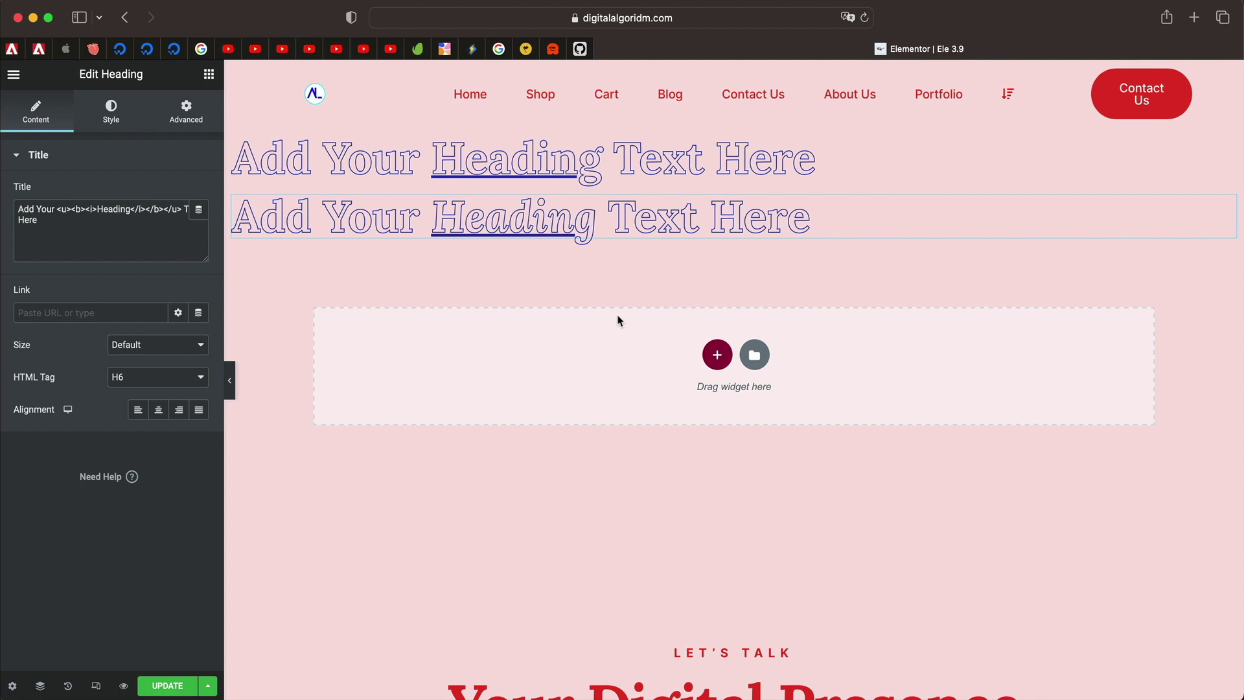
Add an Image widget into the empty container below the headings
left_click(209, 75)
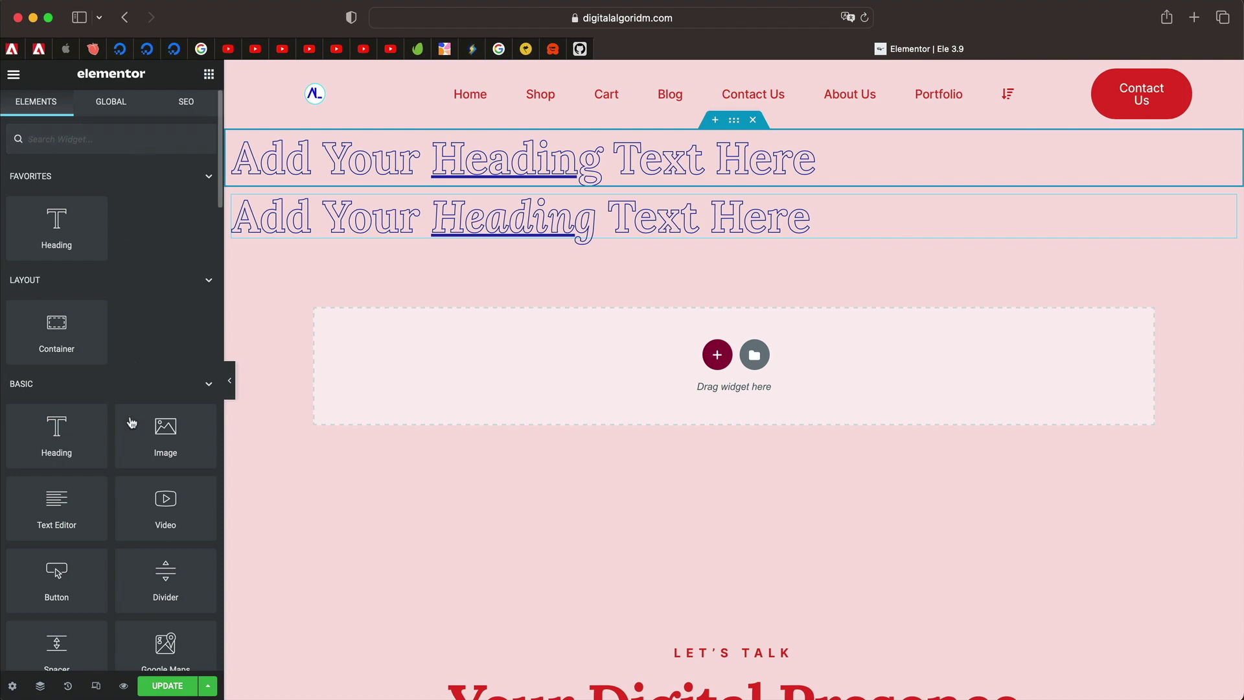
left_click_drag(168, 440, 508, 368)
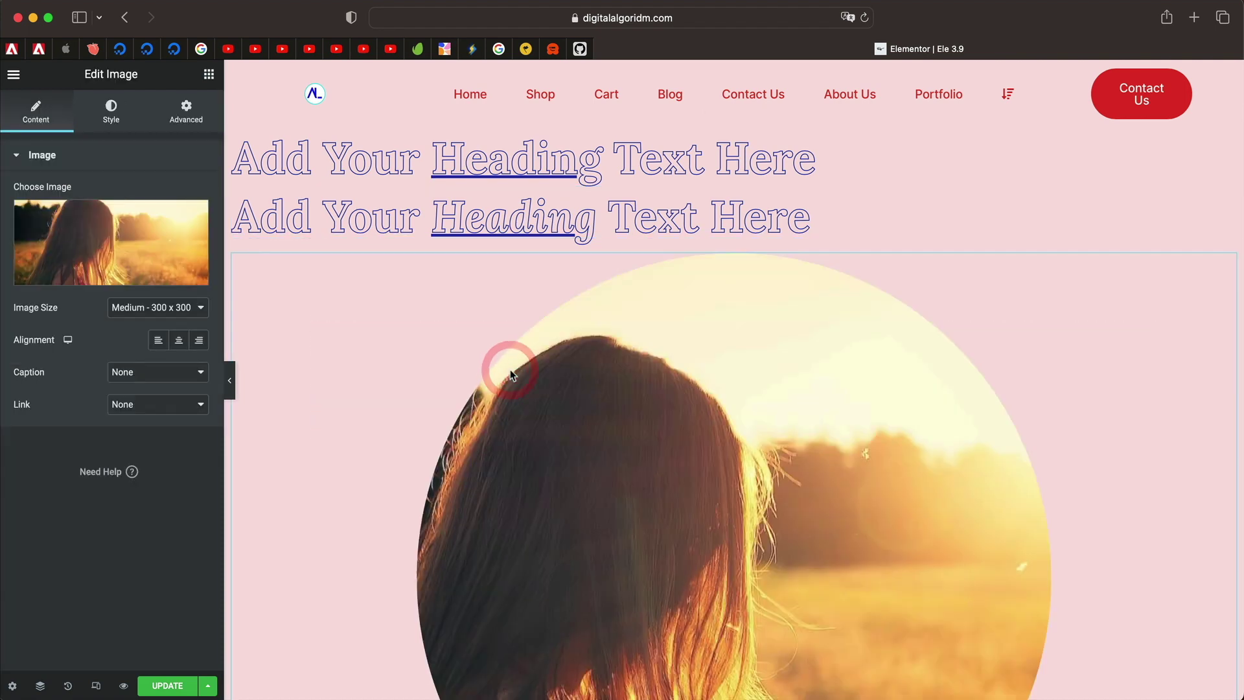
scroll(391, 430, "down", 2)
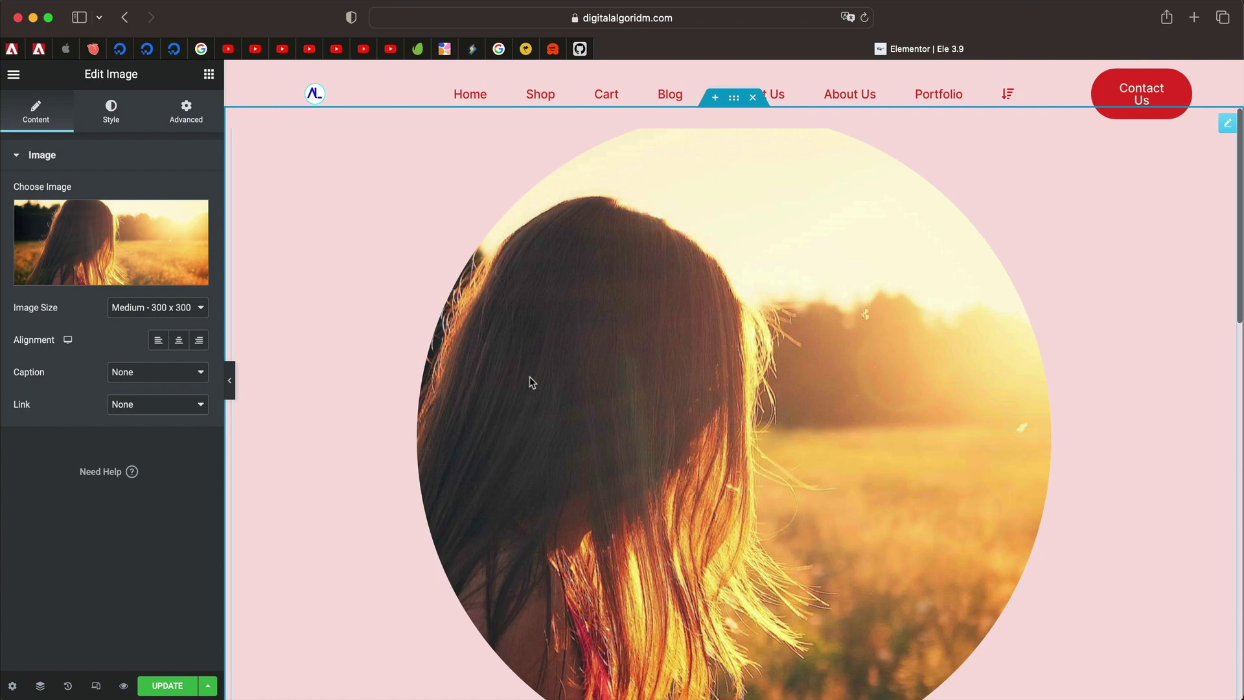
scroll(513, 466, "down", 3)
scroll(513, 466, "up", 5)
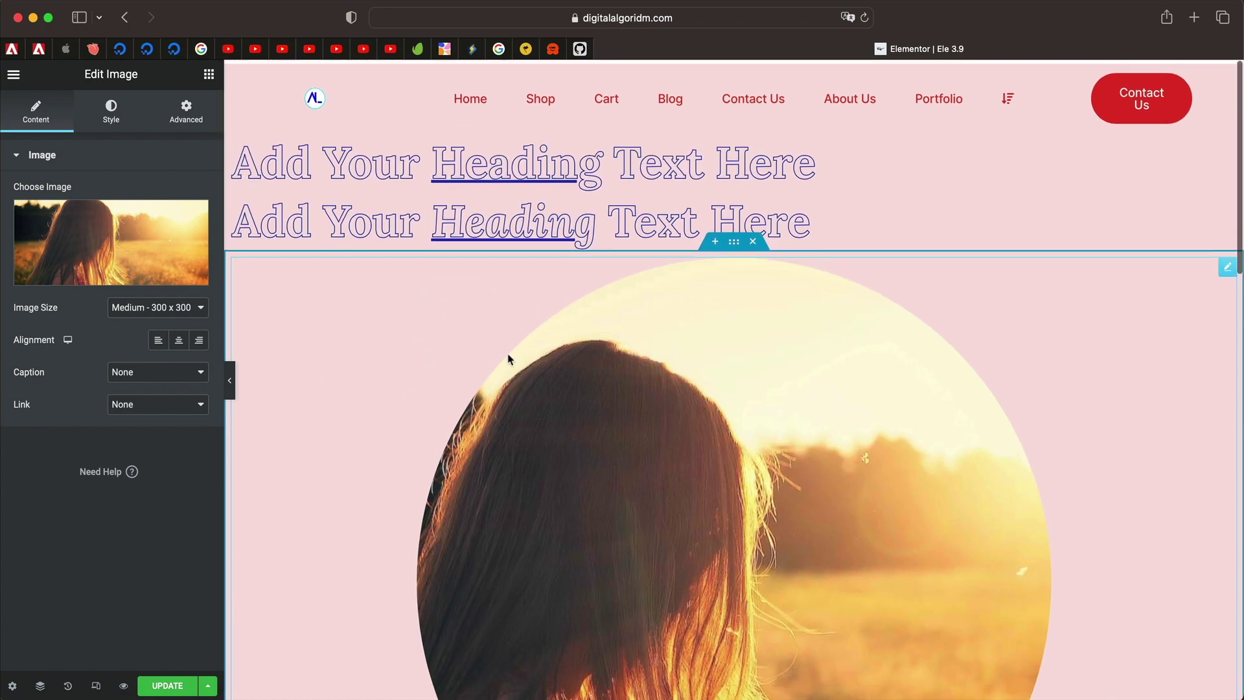
Insert the 4_Home_Doctors_Online_Consultation-Hero.jpg doctor photo from the Media Library
left_click(95, 255)
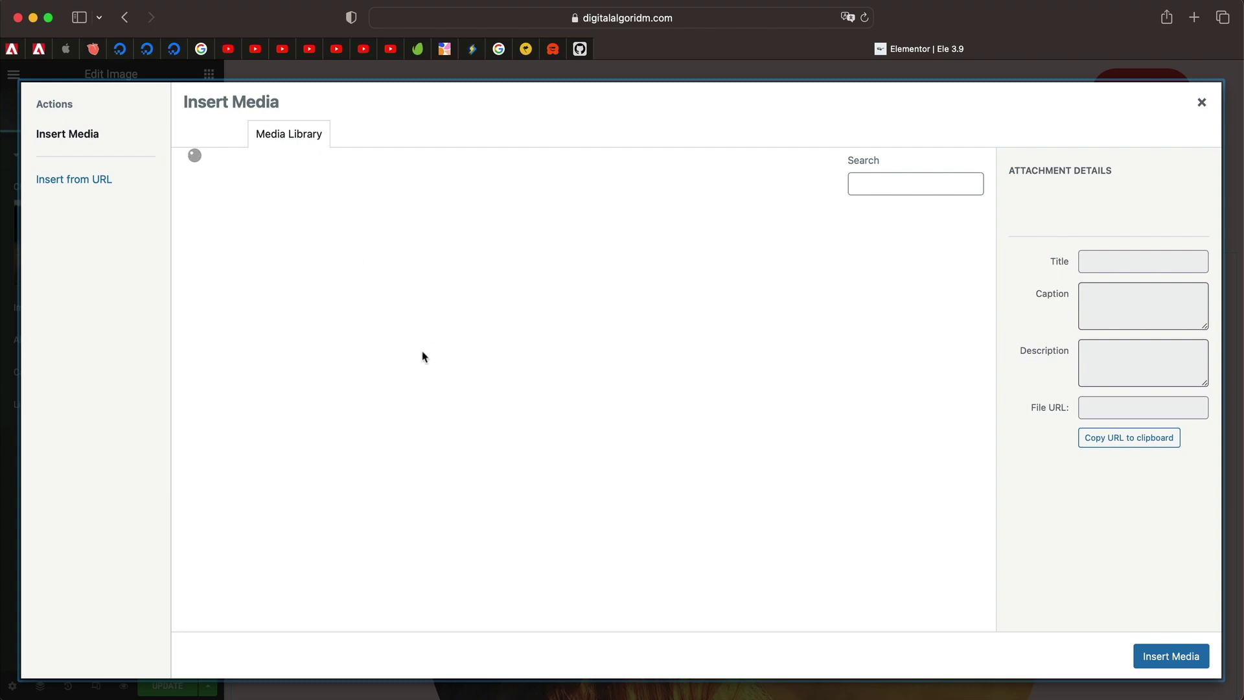
scroll(453, 324, "down", 3)
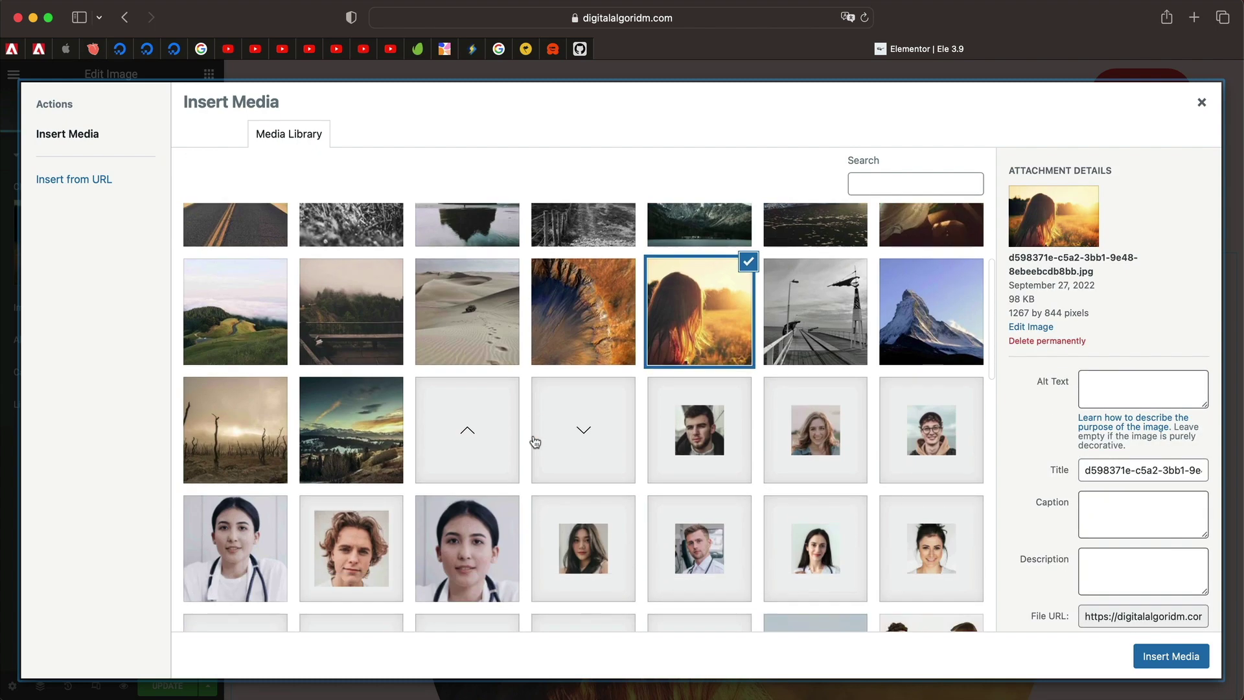
left_click(485, 293)
scroll(755, 439, "down", 6)
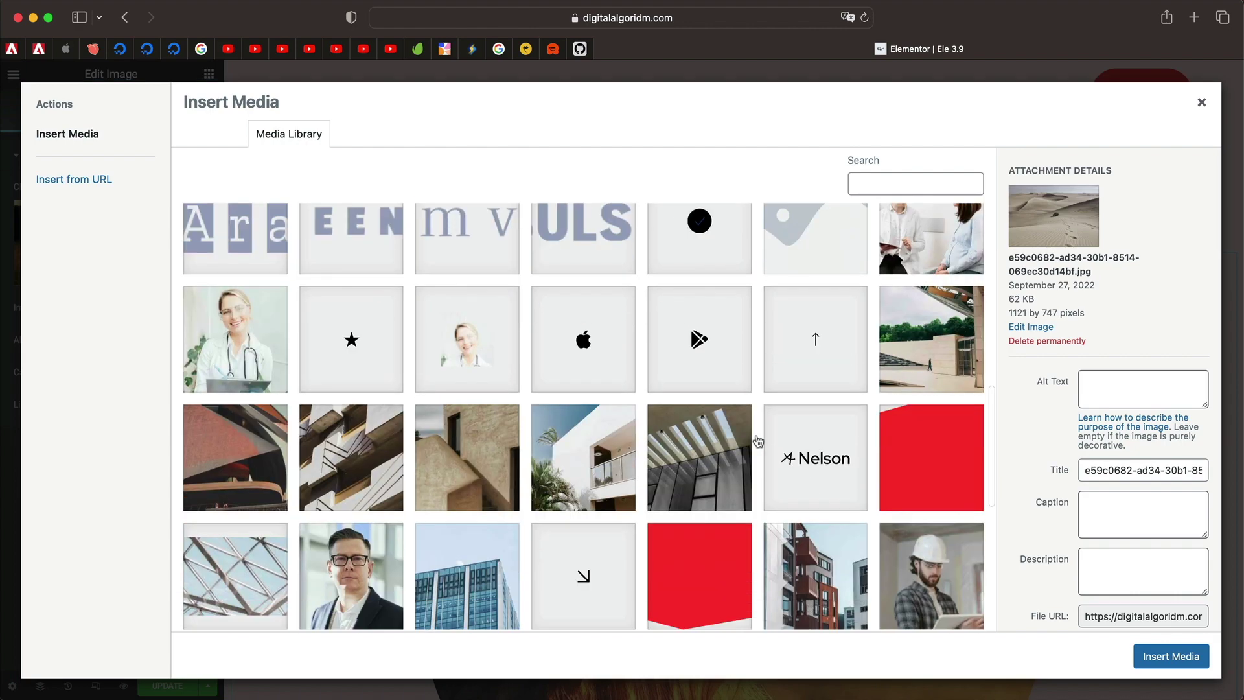
left_click(462, 344)
left_click(257, 332)
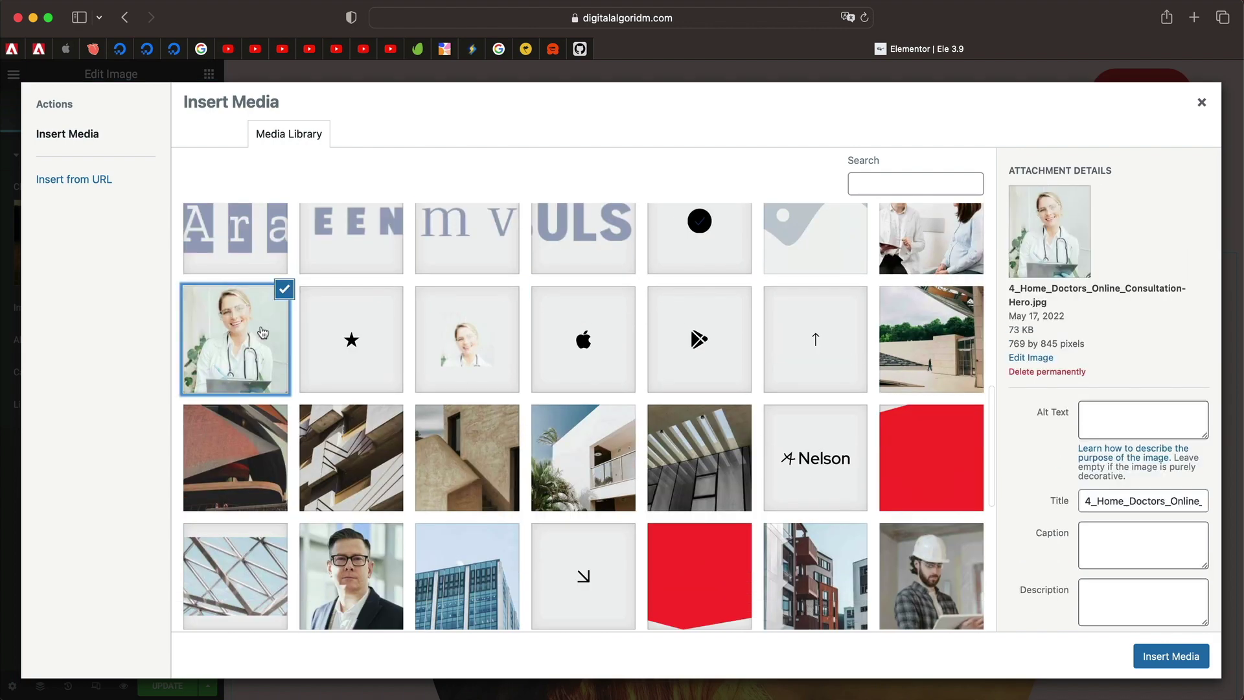
left_click(1188, 661)
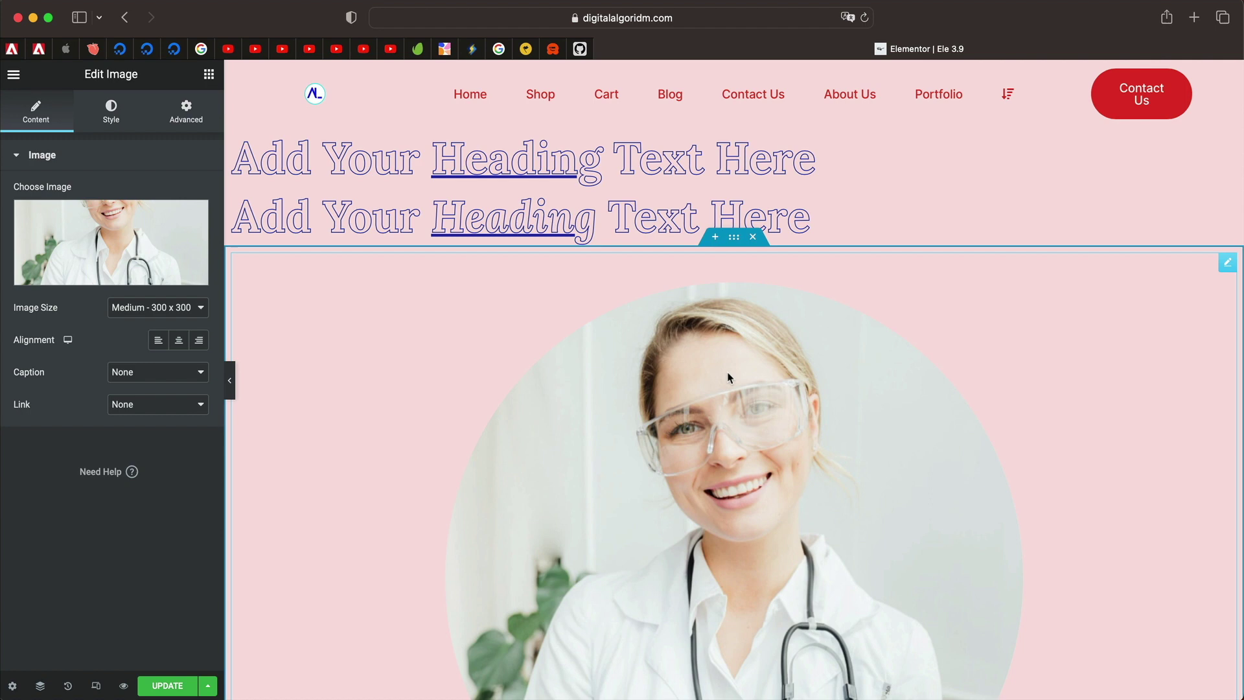
Save the doctor image widget's circular styling as the default for Image widgets
left_click(186, 111)
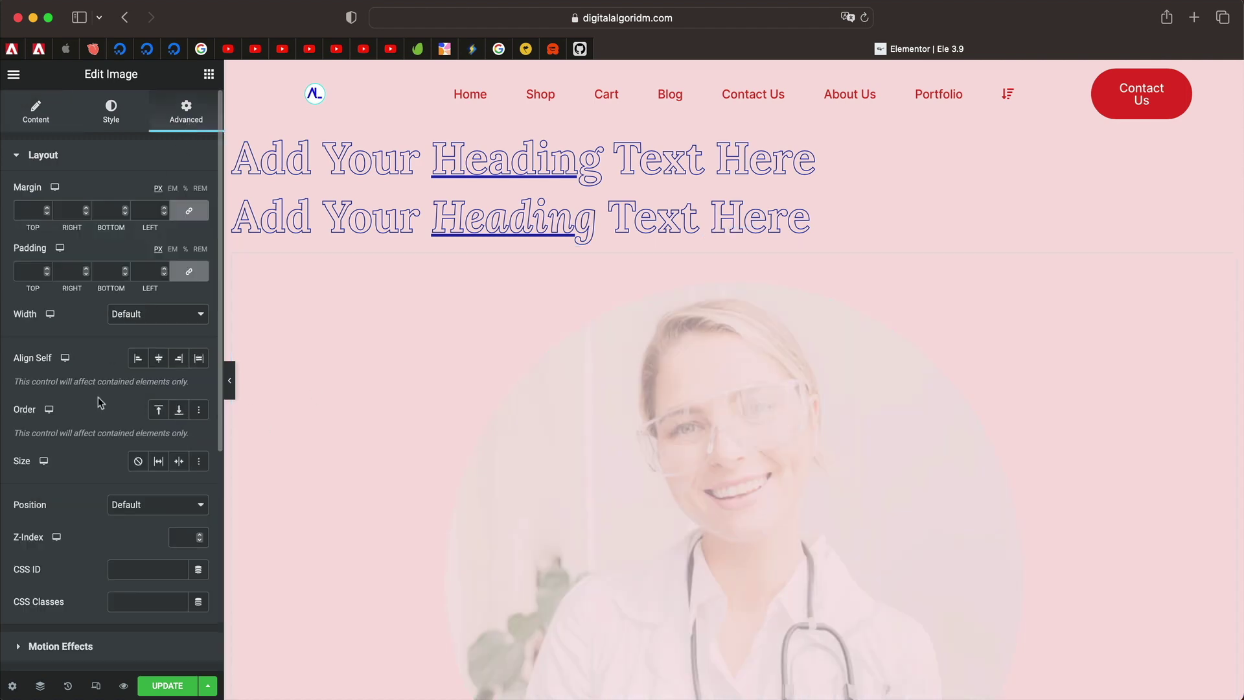
scroll(98, 396, "down", 10)
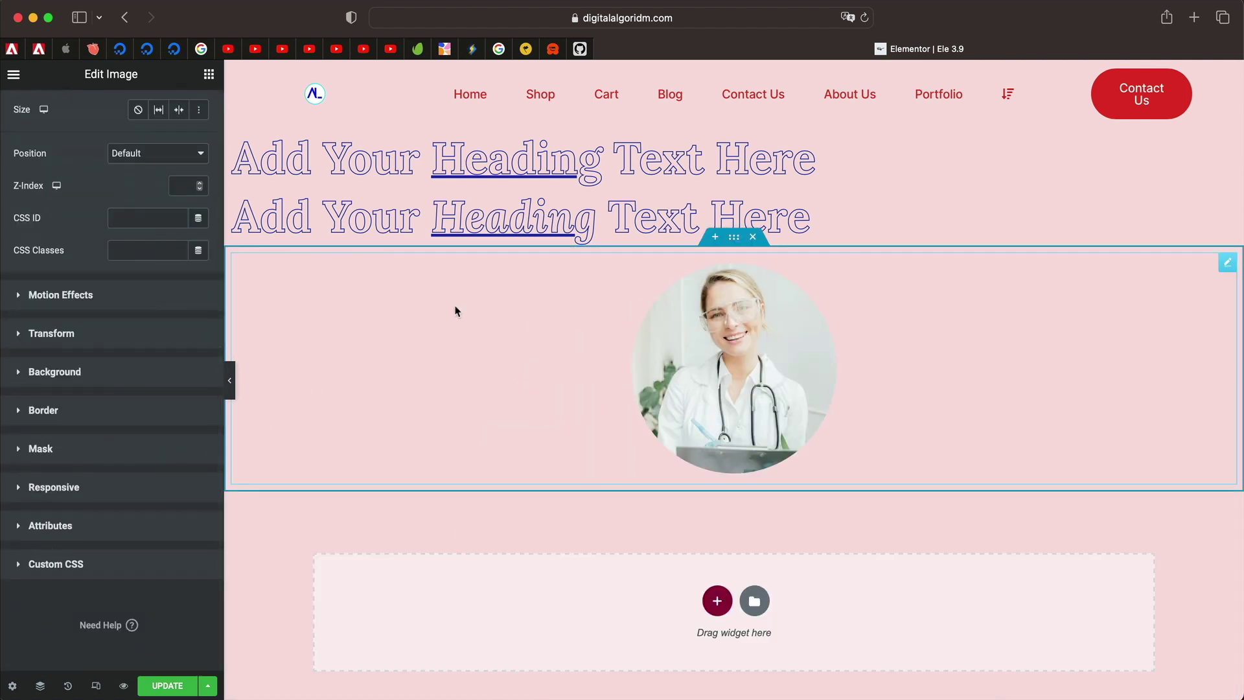
right_click(589, 320)
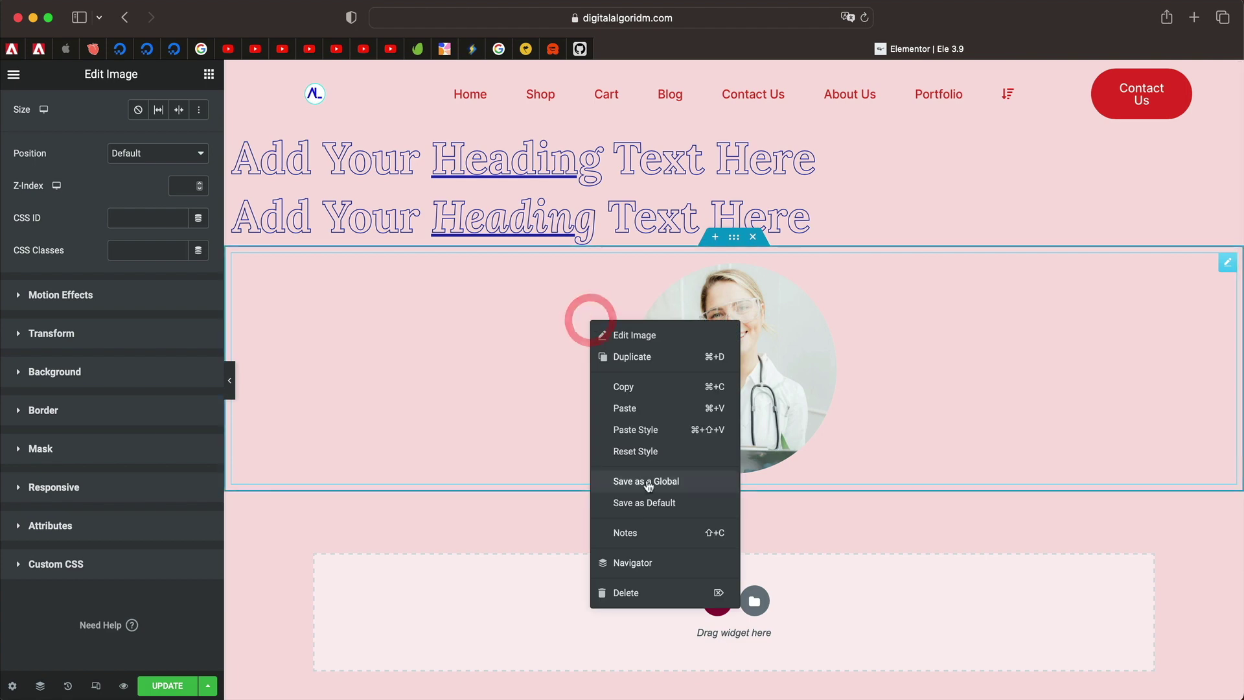
left_click(666, 509)
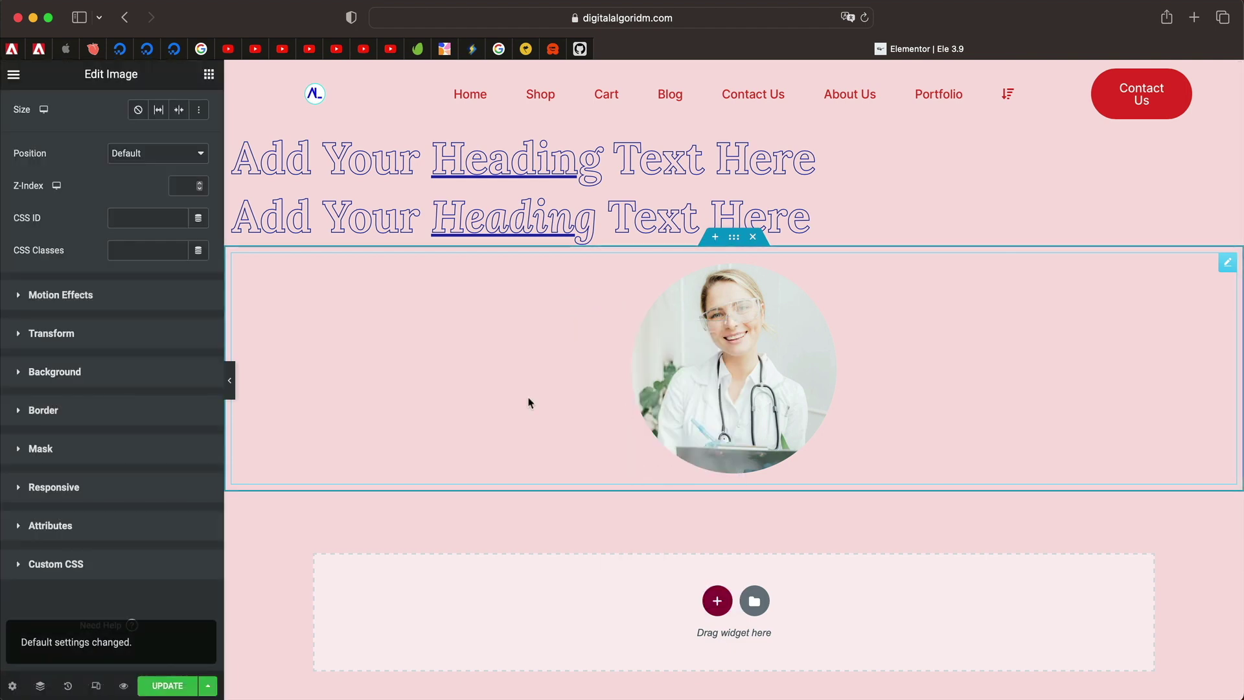
Test the default by adding a new Image widget, then delete it and restore the headings
scroll(111, 385, "up", 10)
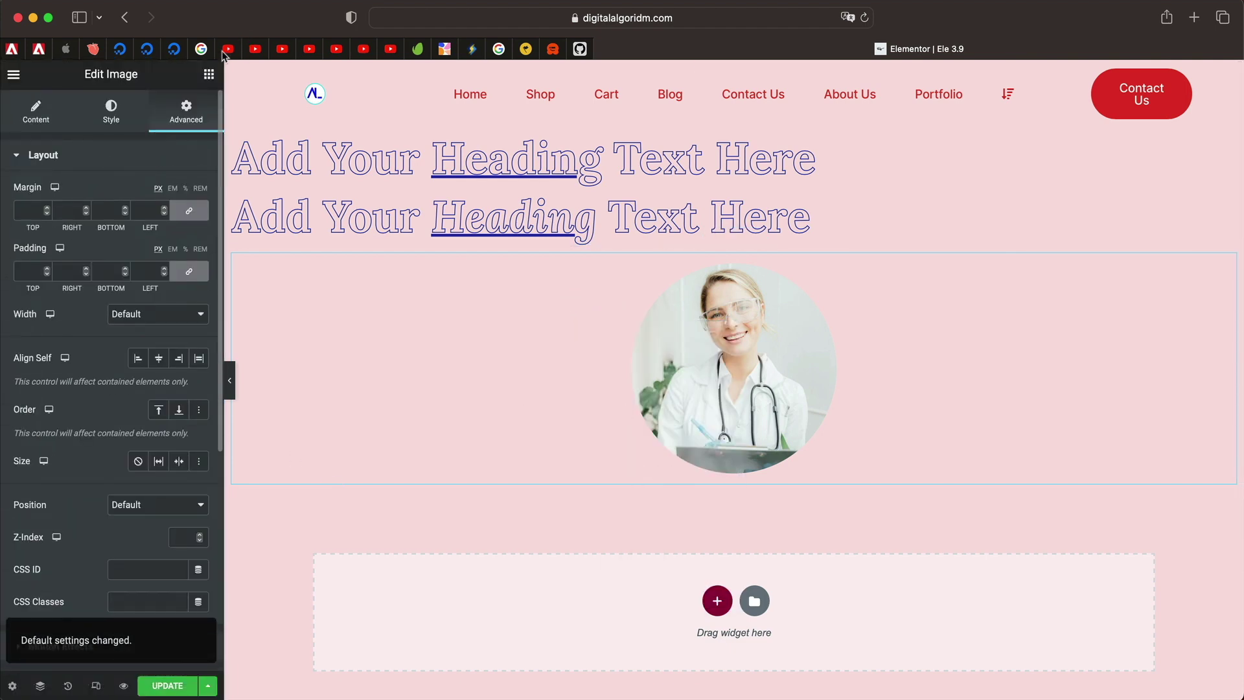
left_click(208, 73)
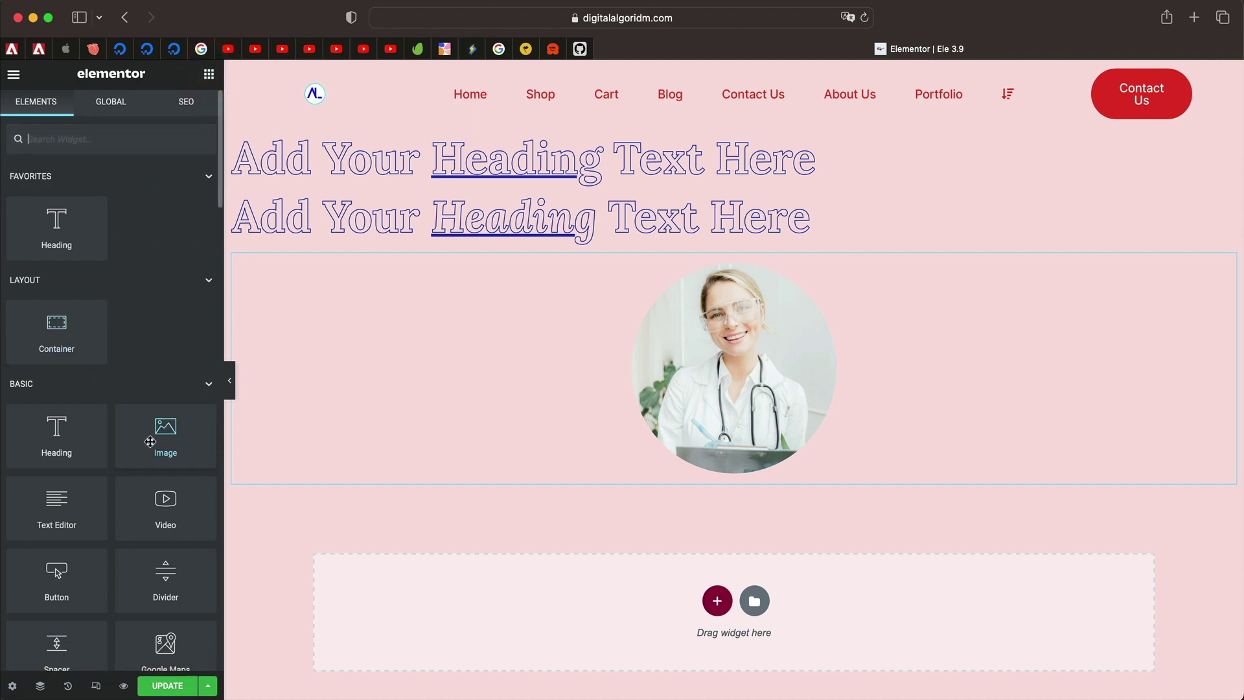
key("ctrl+z")
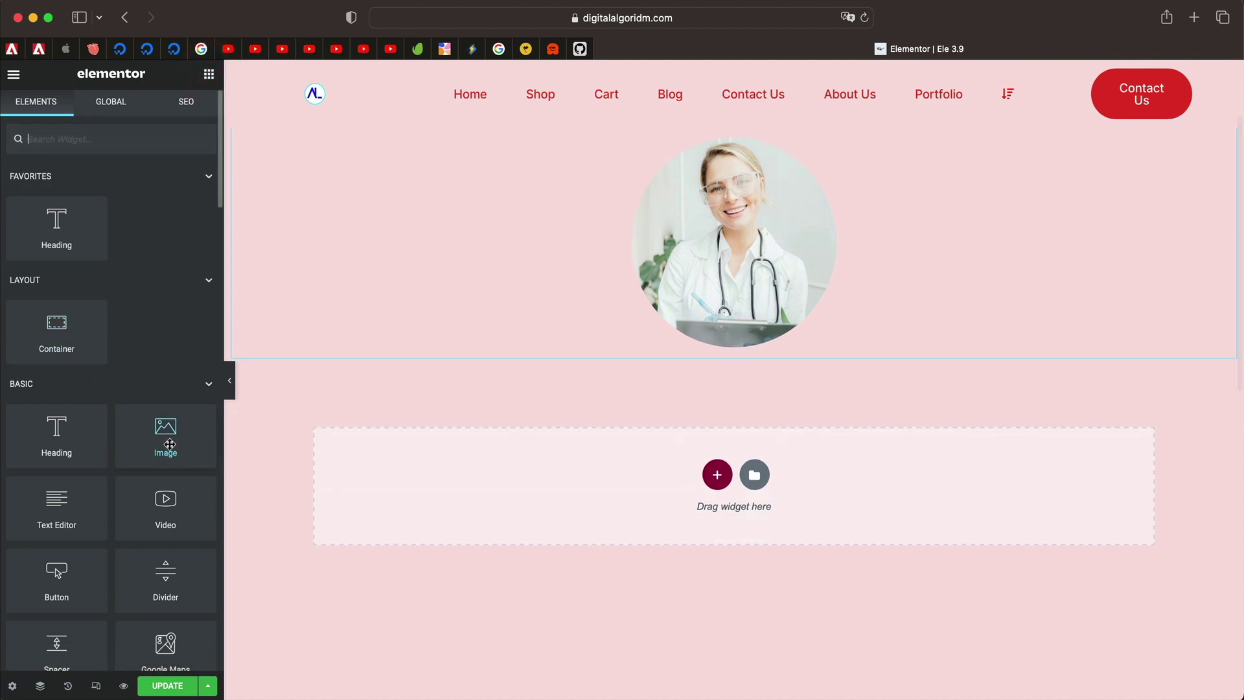
left_click_drag(165, 430, 439, 461)
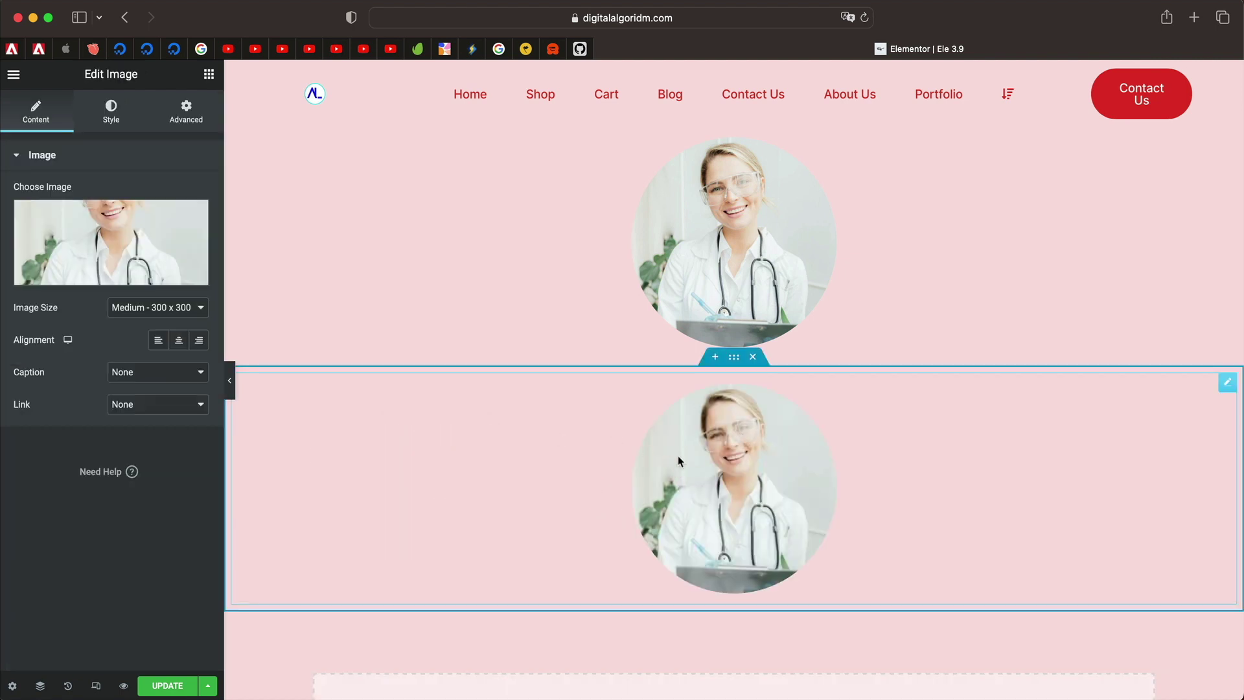
left_click(753, 357)
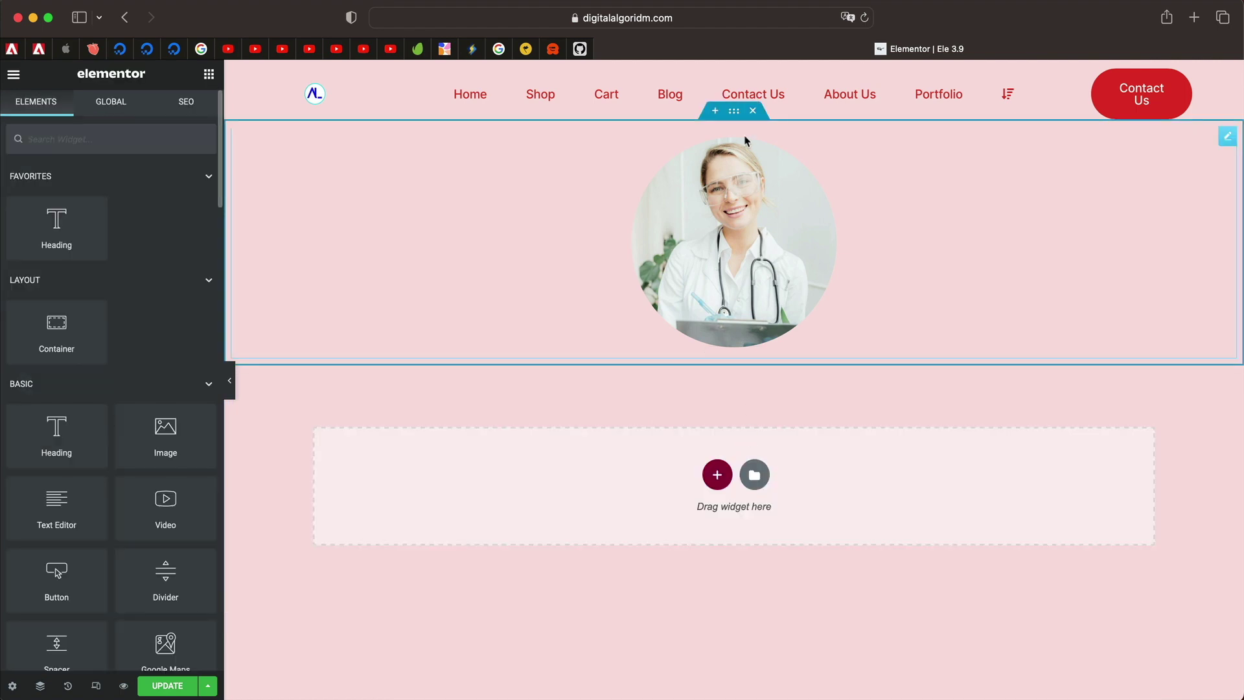
key("super+z")
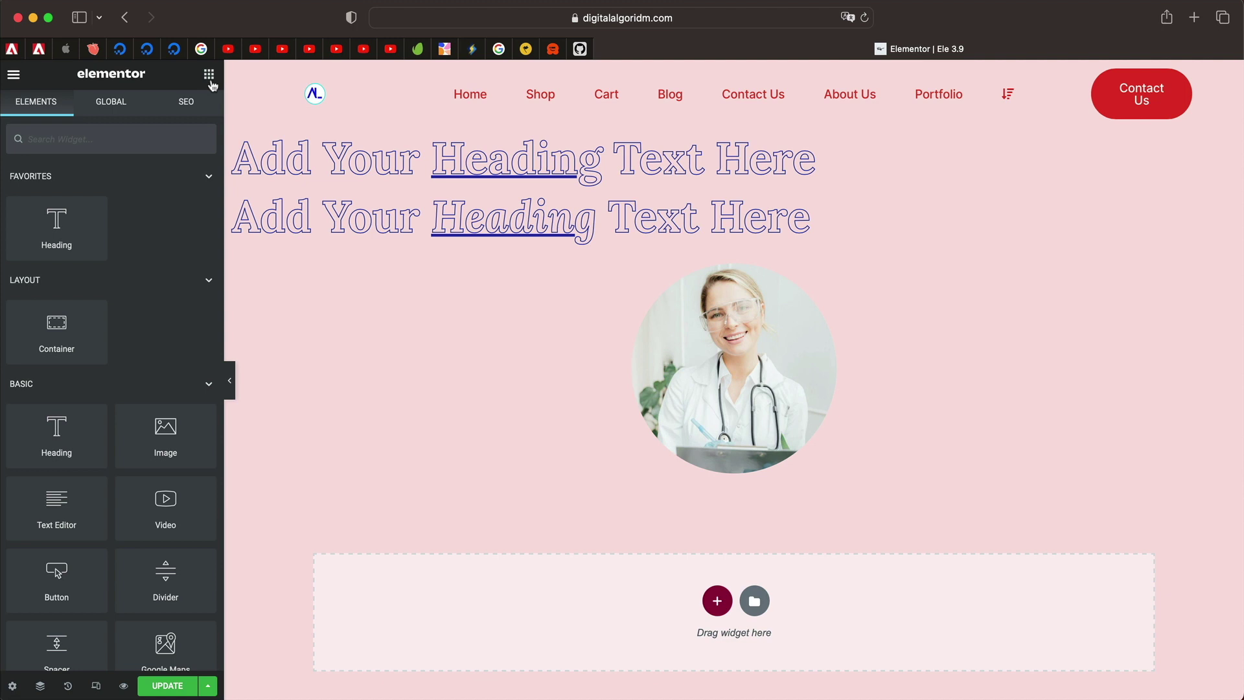
left_click(12, 75)
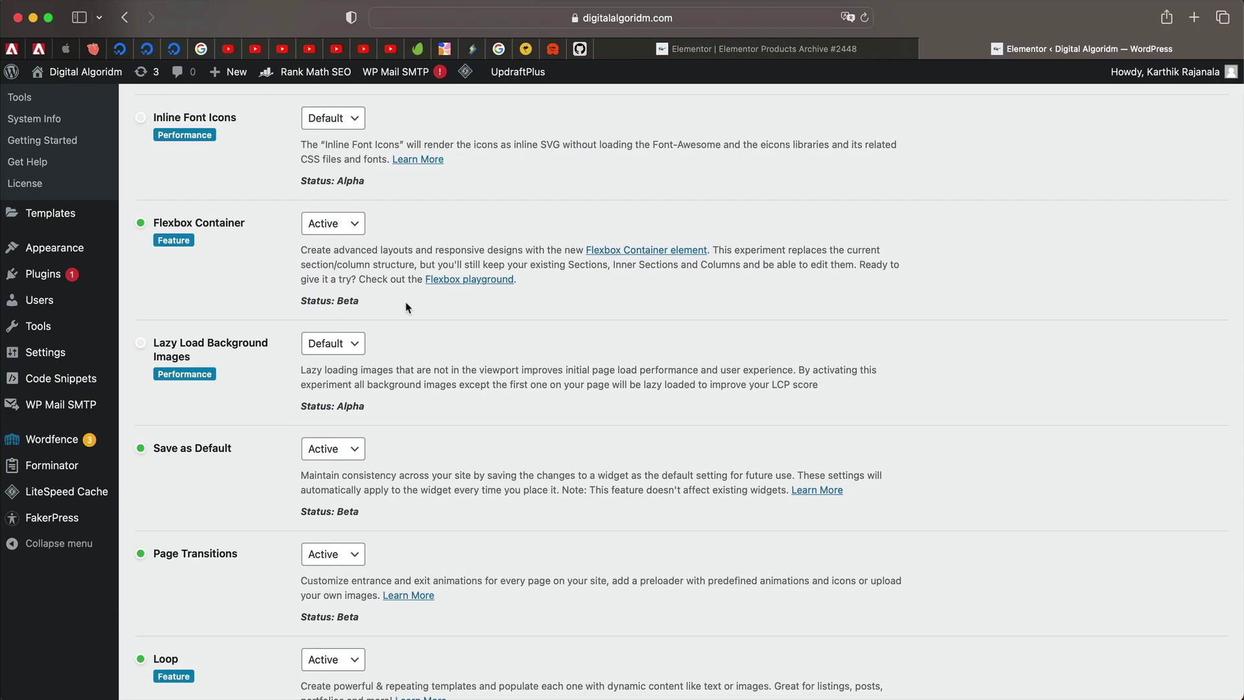
Set the Lazy Load Background Images experiment to Active and save the settings
scroll(408, 307, "up", 7)
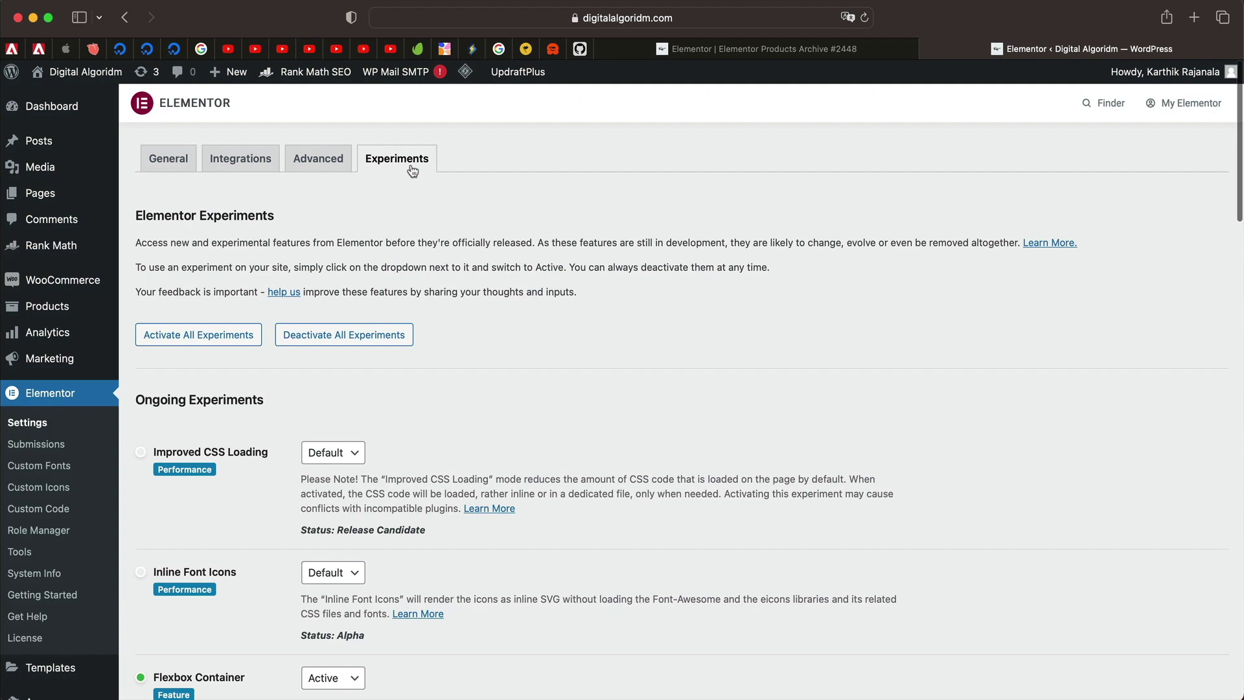
scroll(427, 408, "down", 12)
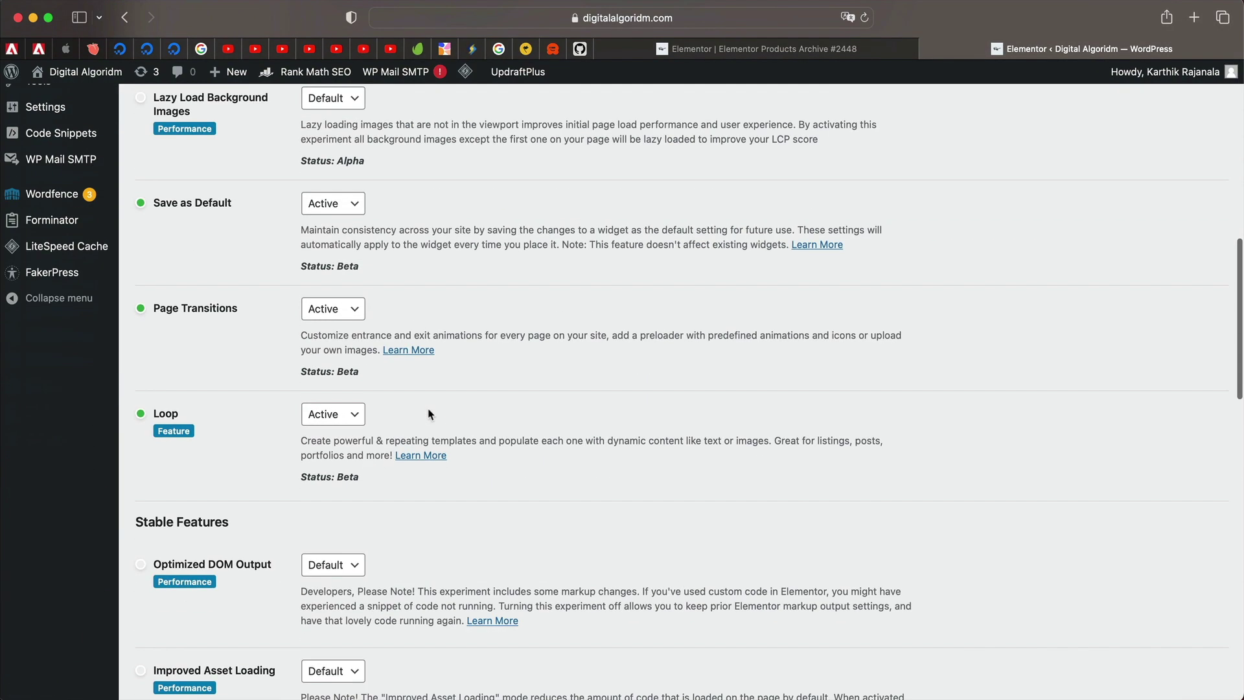
scroll(428, 408, "up", 5)
left_click(350, 329)
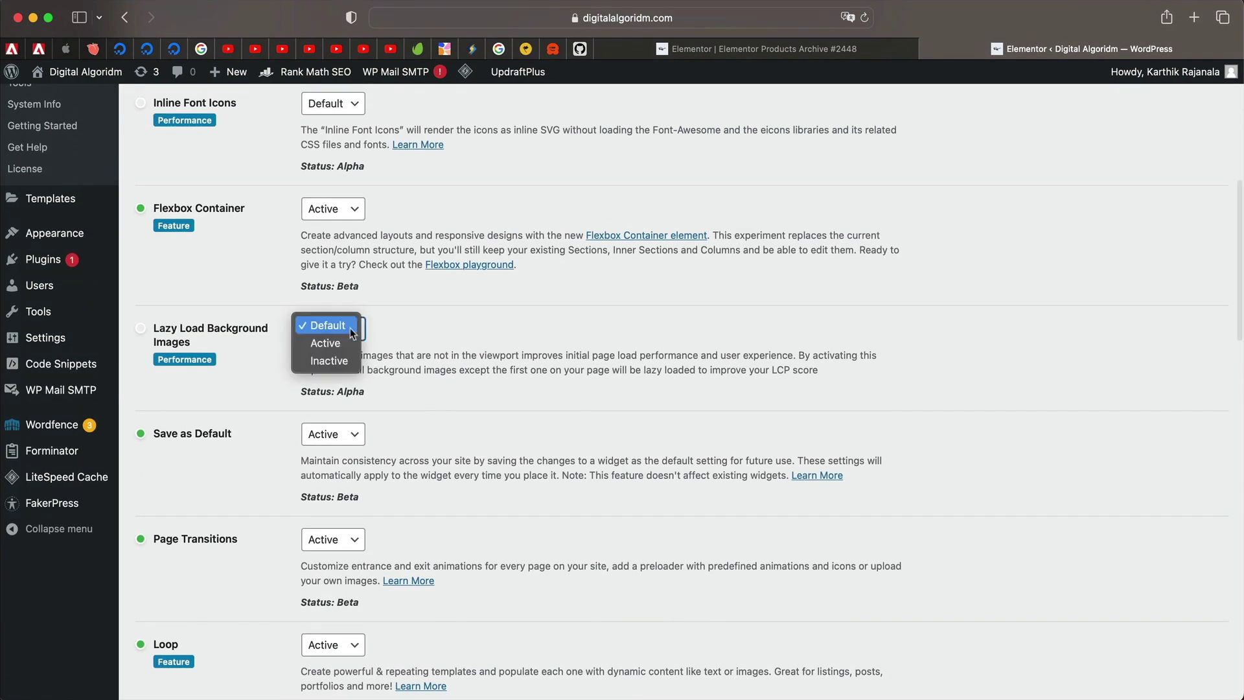
left_click(334, 344)
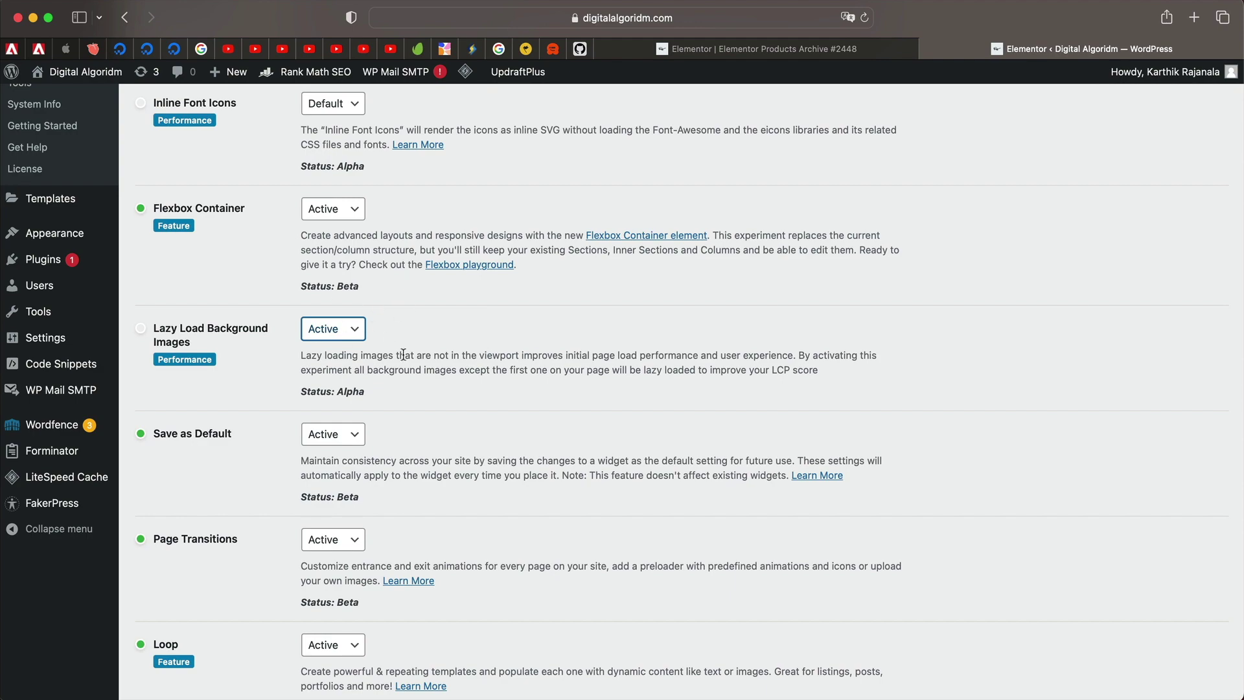
scroll(442, 341, "down", 15)
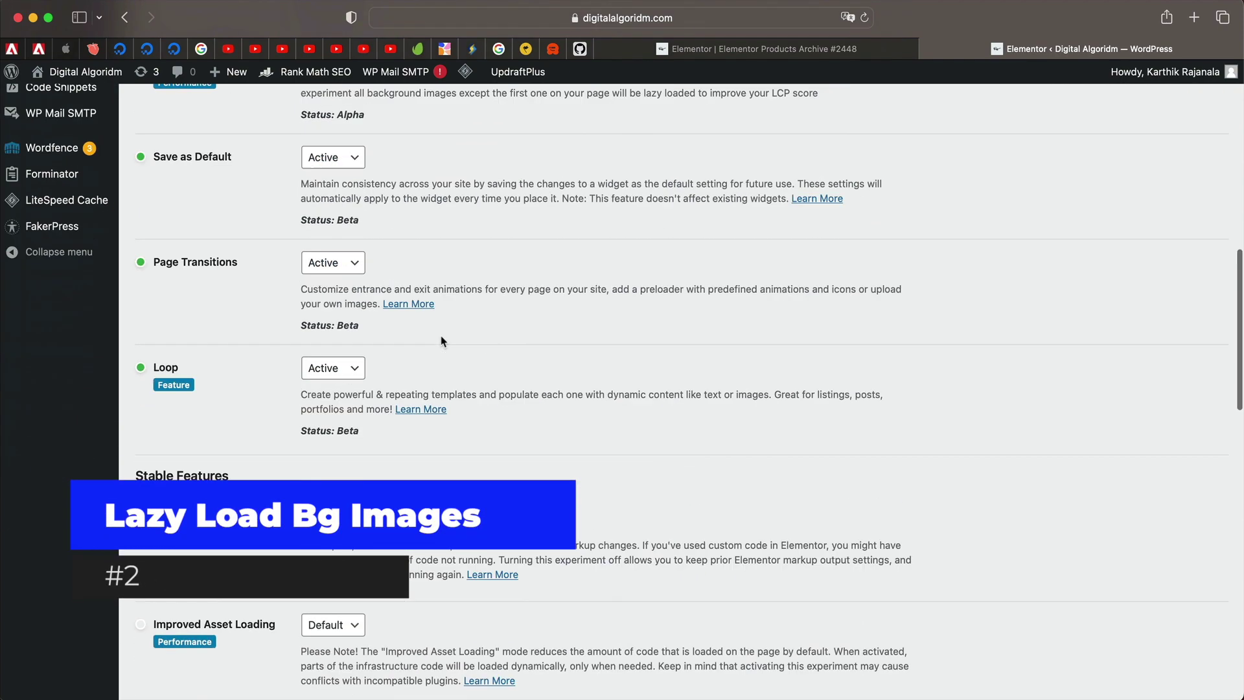
scroll(442, 341, "down", 5)
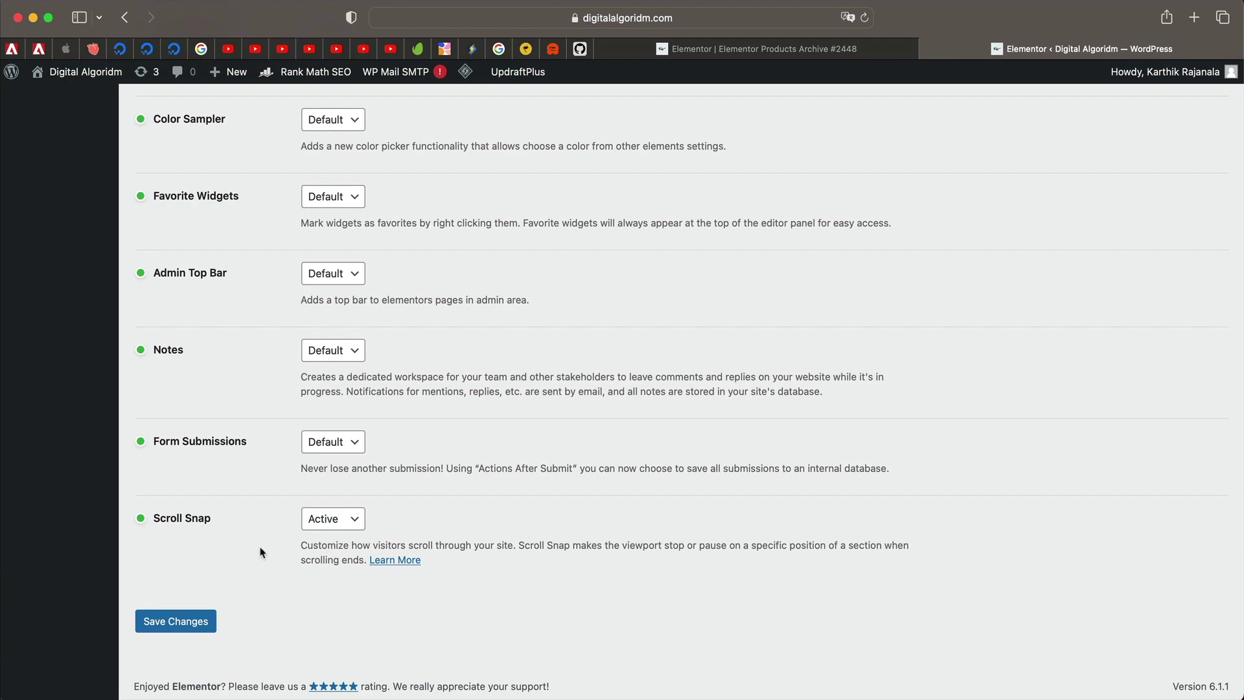
scroll(261, 553, "up", 15)
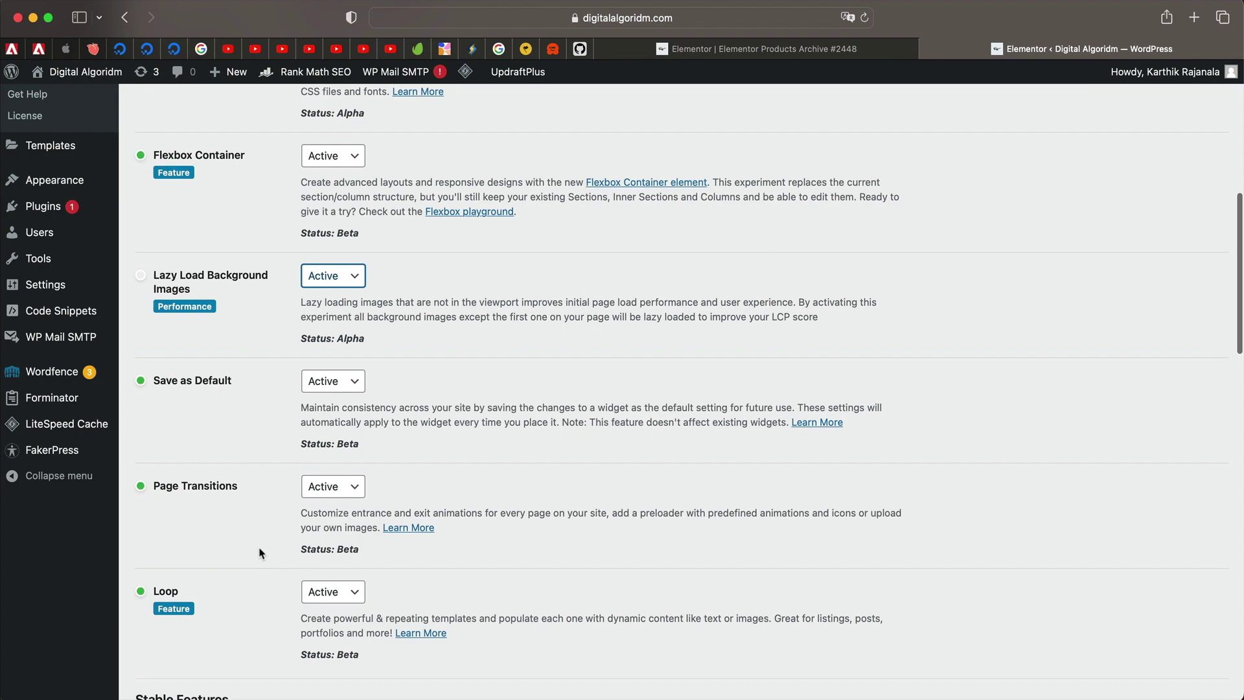
scroll(260, 553, "down", 2)
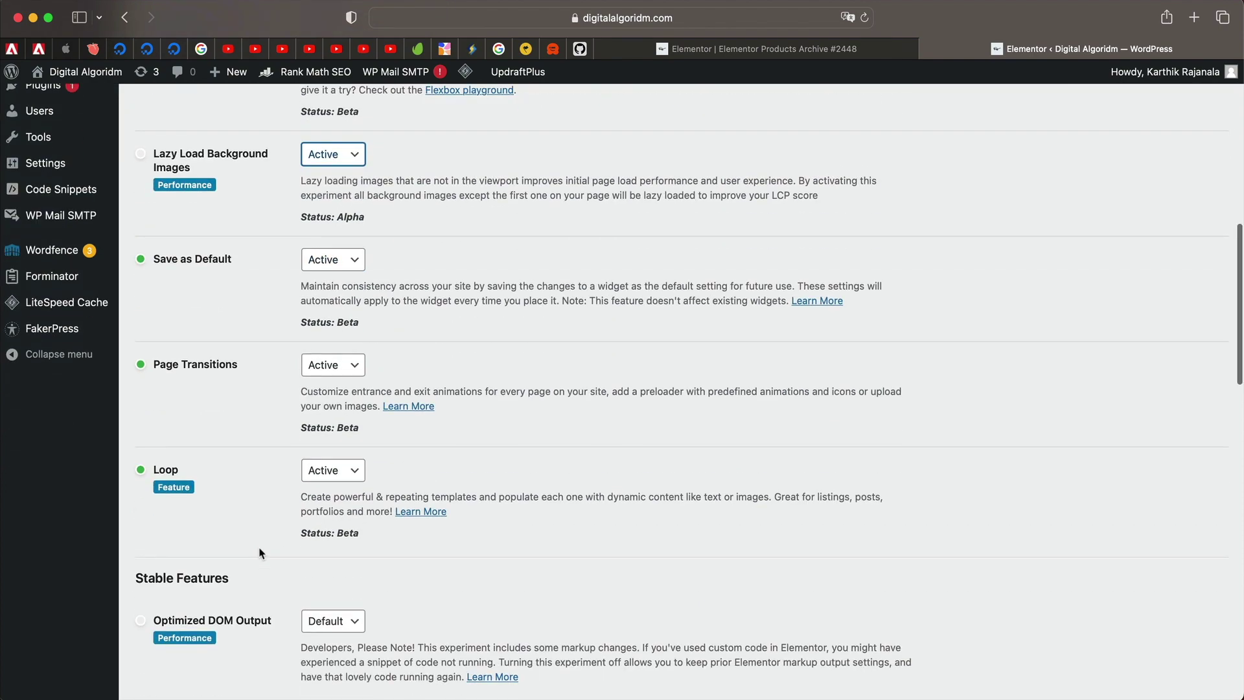
scroll(261, 552, "down", 12)
scroll(259, 551, "down", 7)
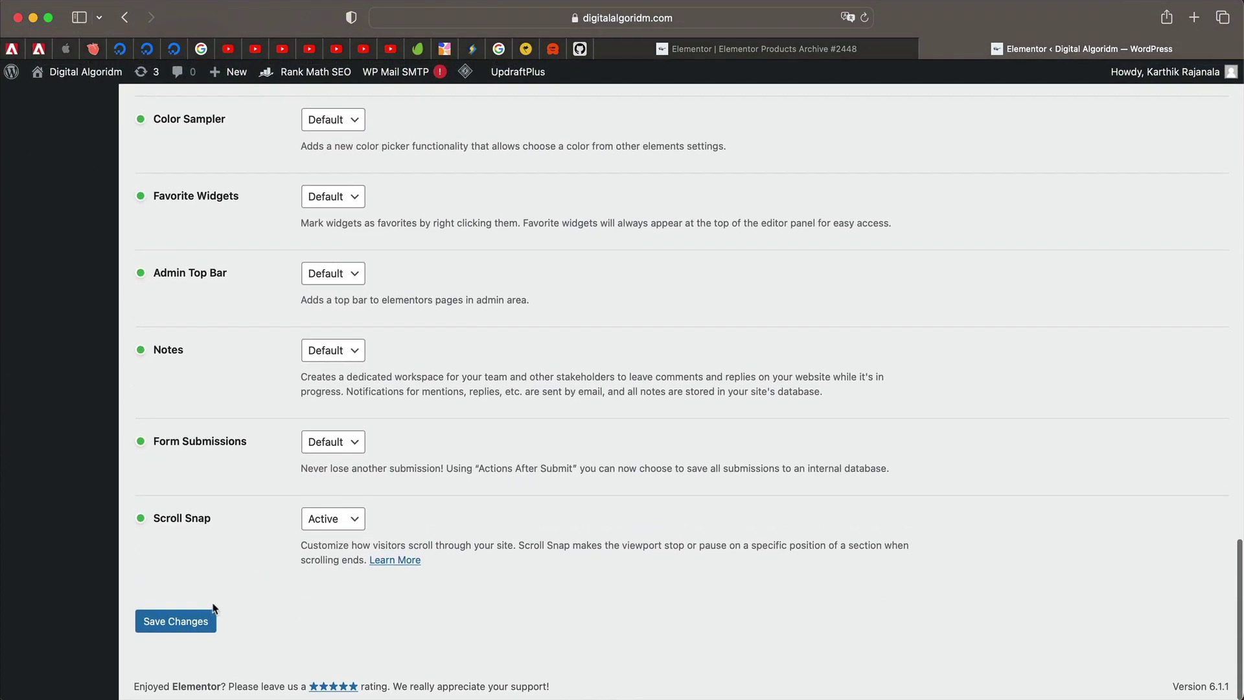
left_click(195, 623)
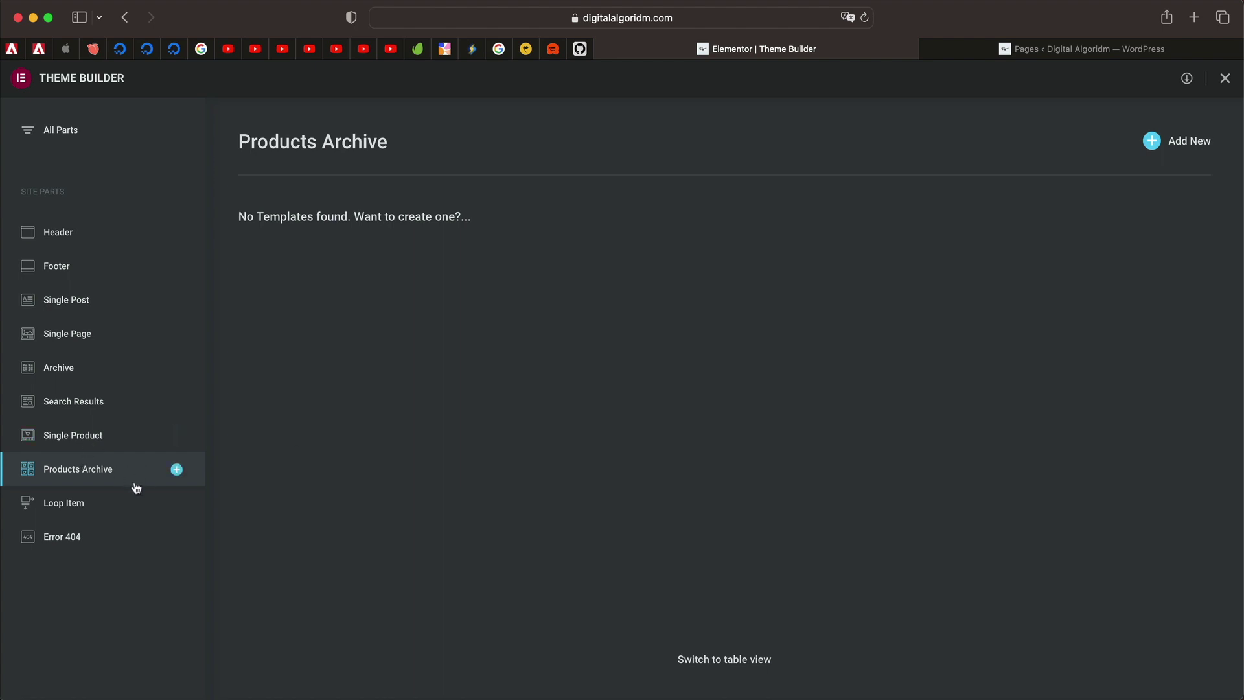
Start a Products Archive template, add a Loop Grid and set its template type to Products
left_click(177, 471)
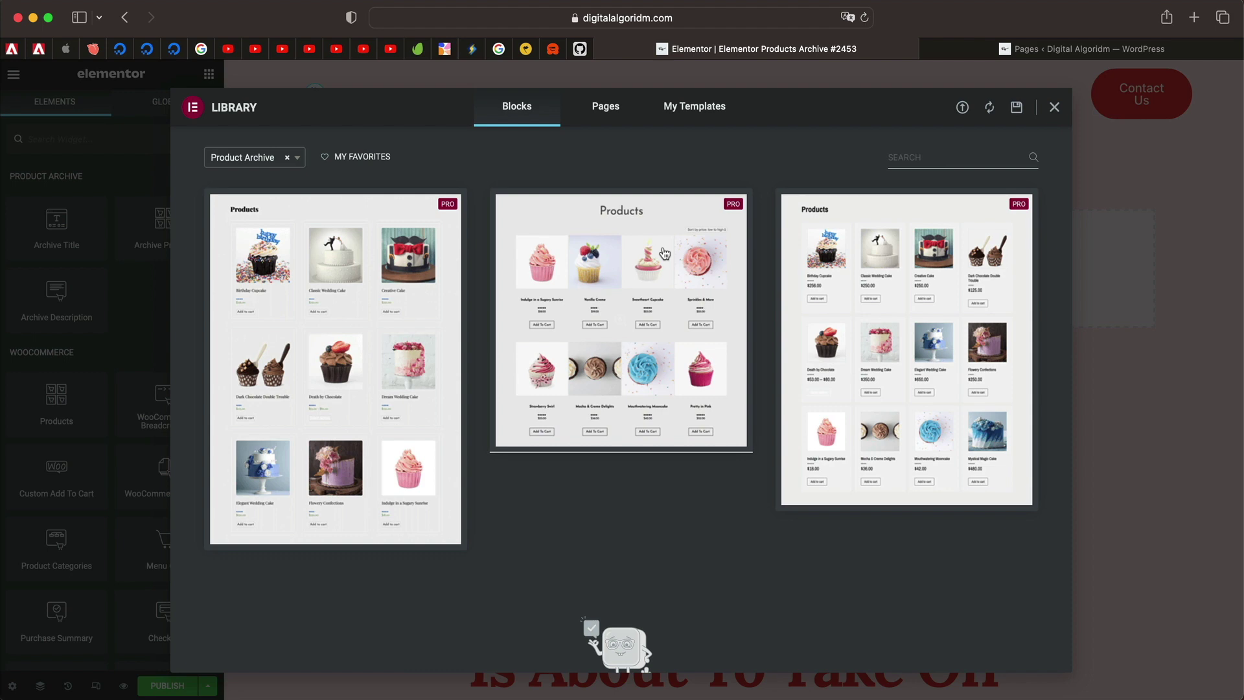
left_click(1055, 109)
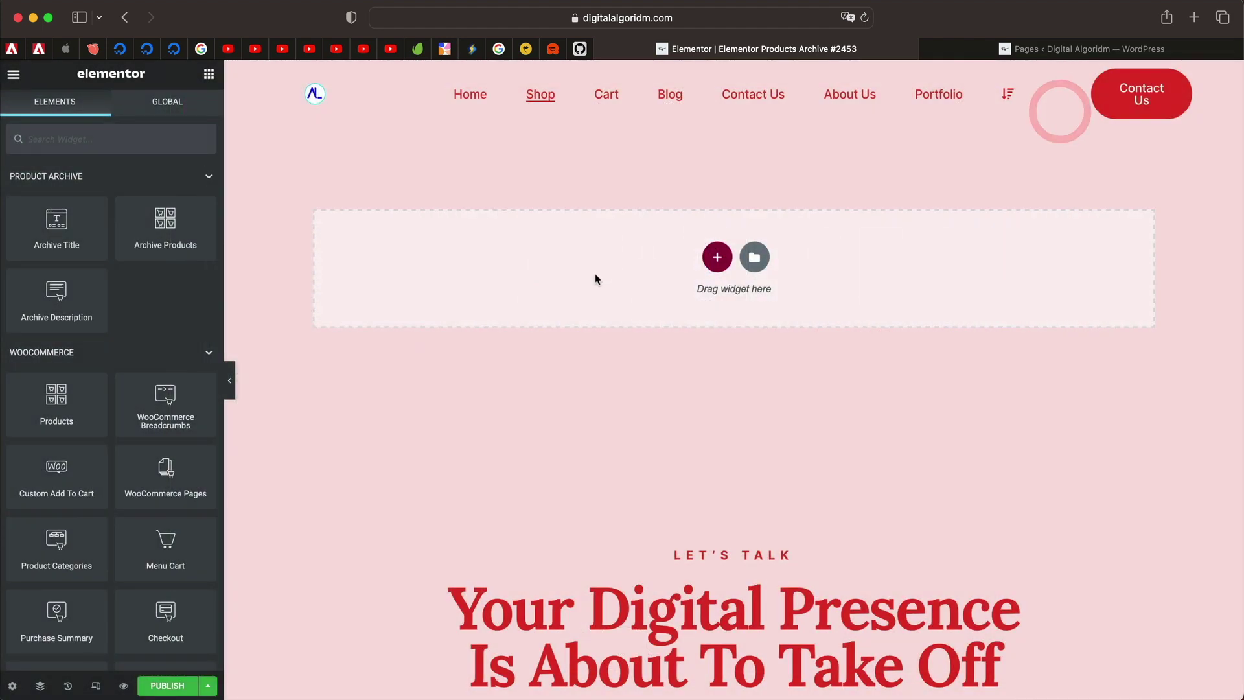
left_click(150, 148)
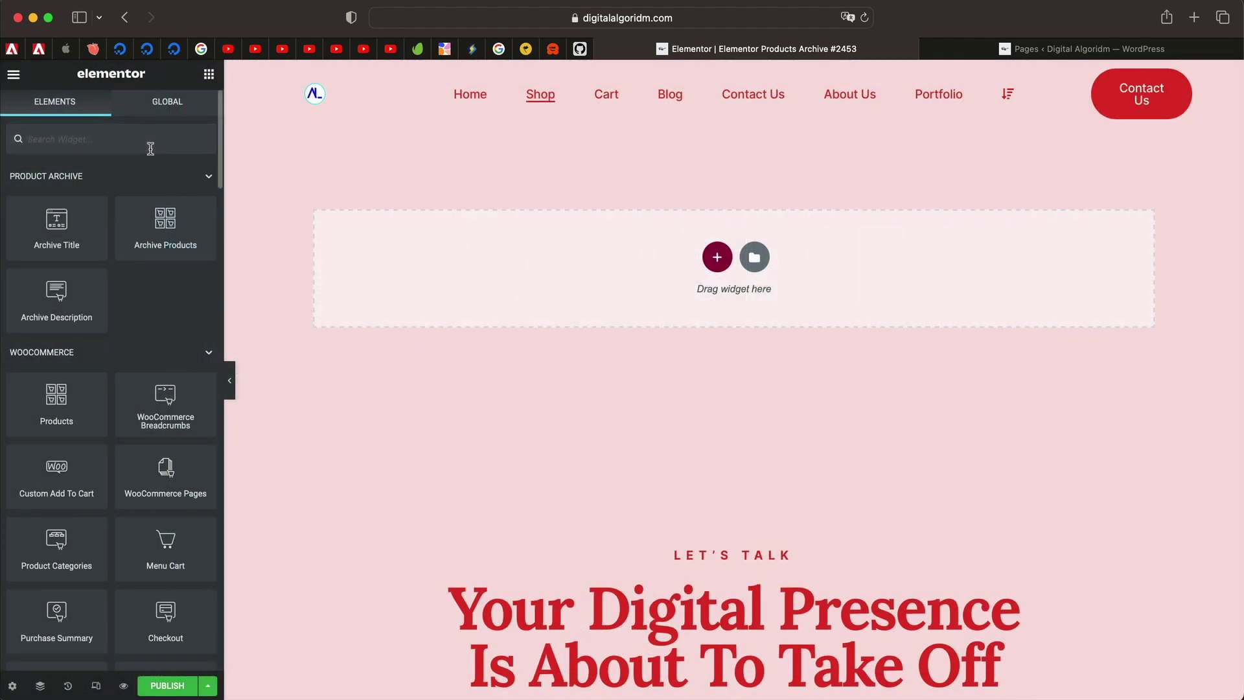
type("loop")
left_click_drag(167, 197, 522, 264)
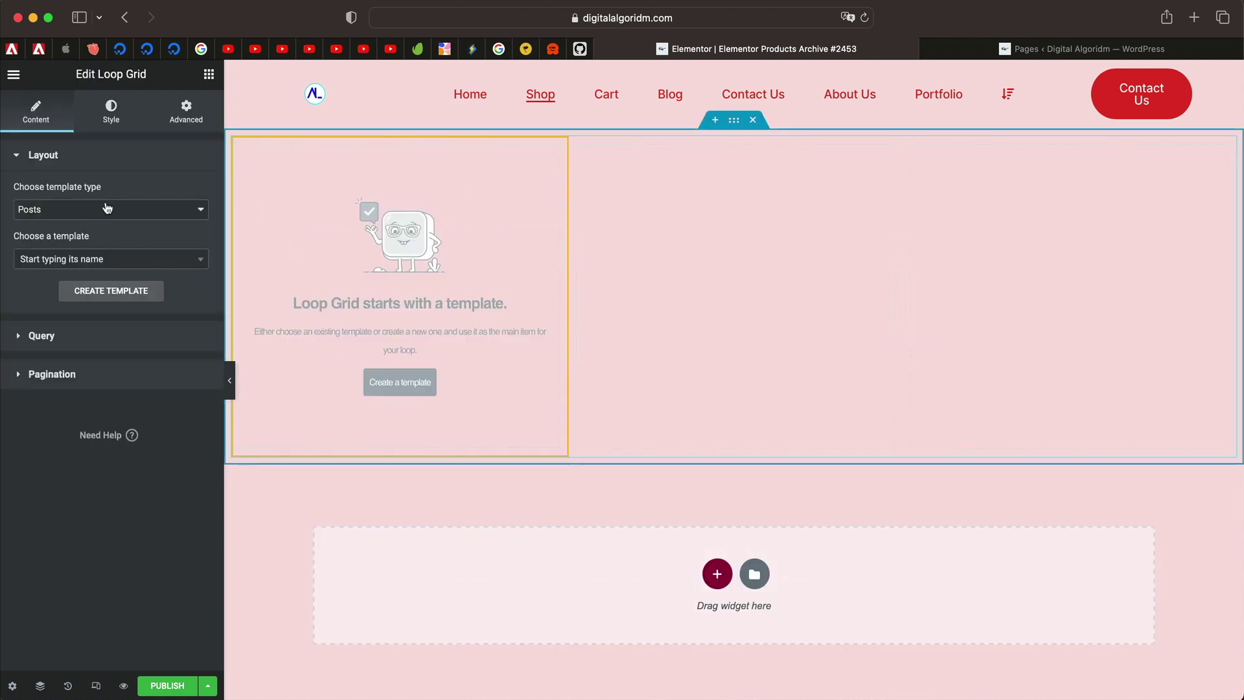
left_click(114, 210)
left_click(105, 221)
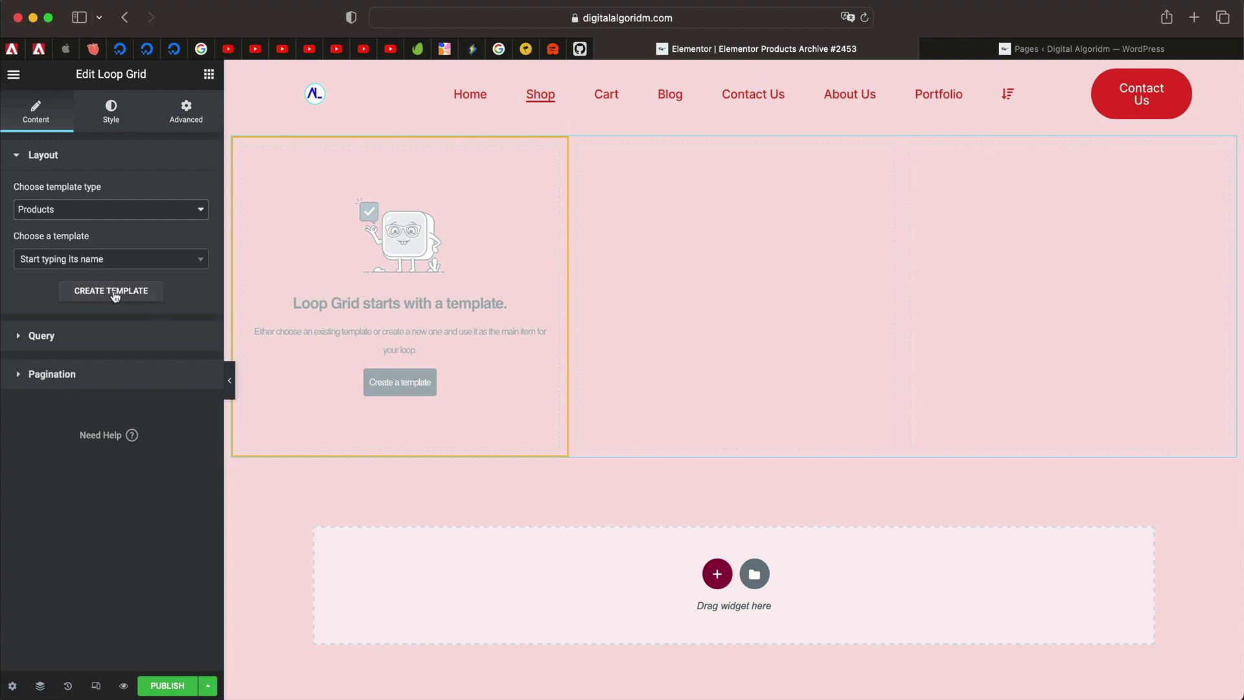
Create a new loop item template, saving the archive's changes first
left_click(114, 293)
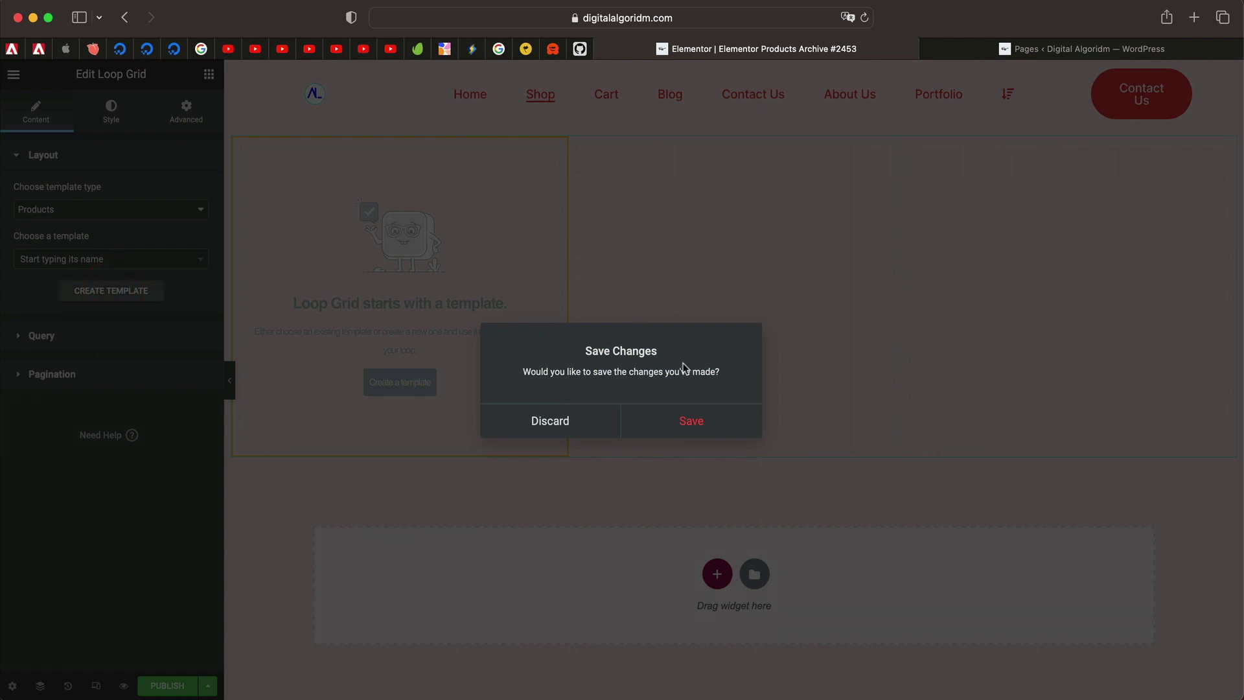
left_click(701, 427)
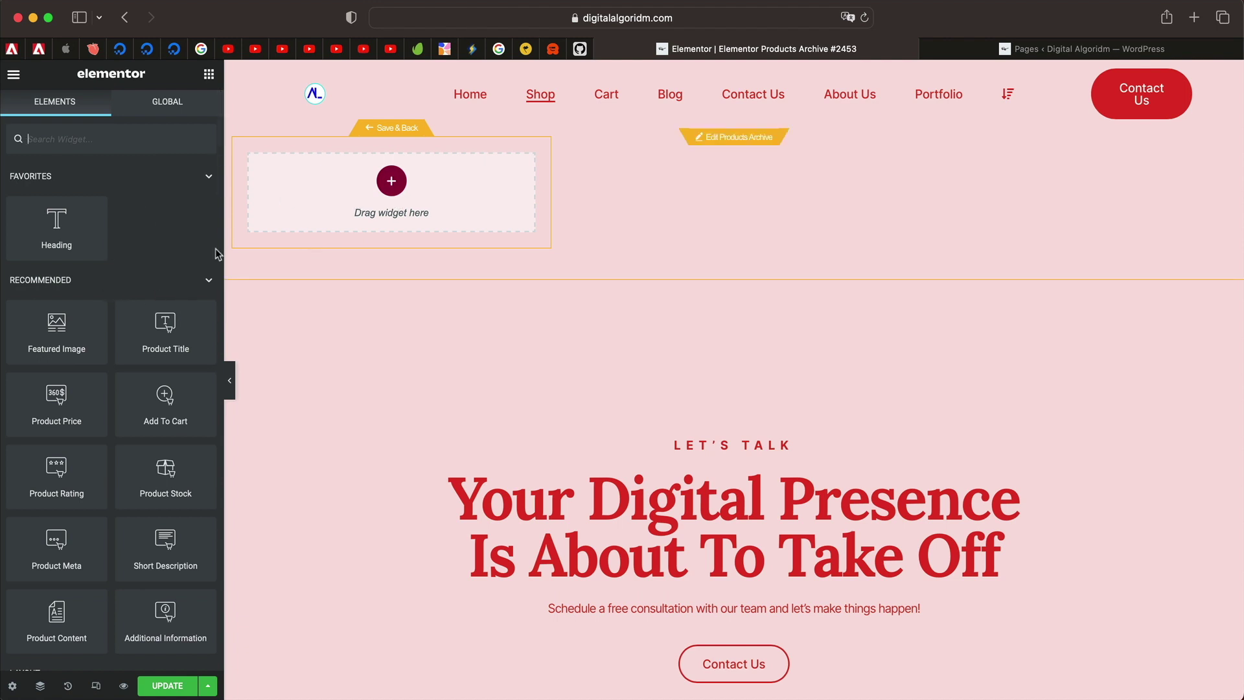
Add the product's featured image to the loop card and mask it with a Blob shape
scroll(110, 324, "down", 3)
left_click_drag(56, 252, 414, 194)
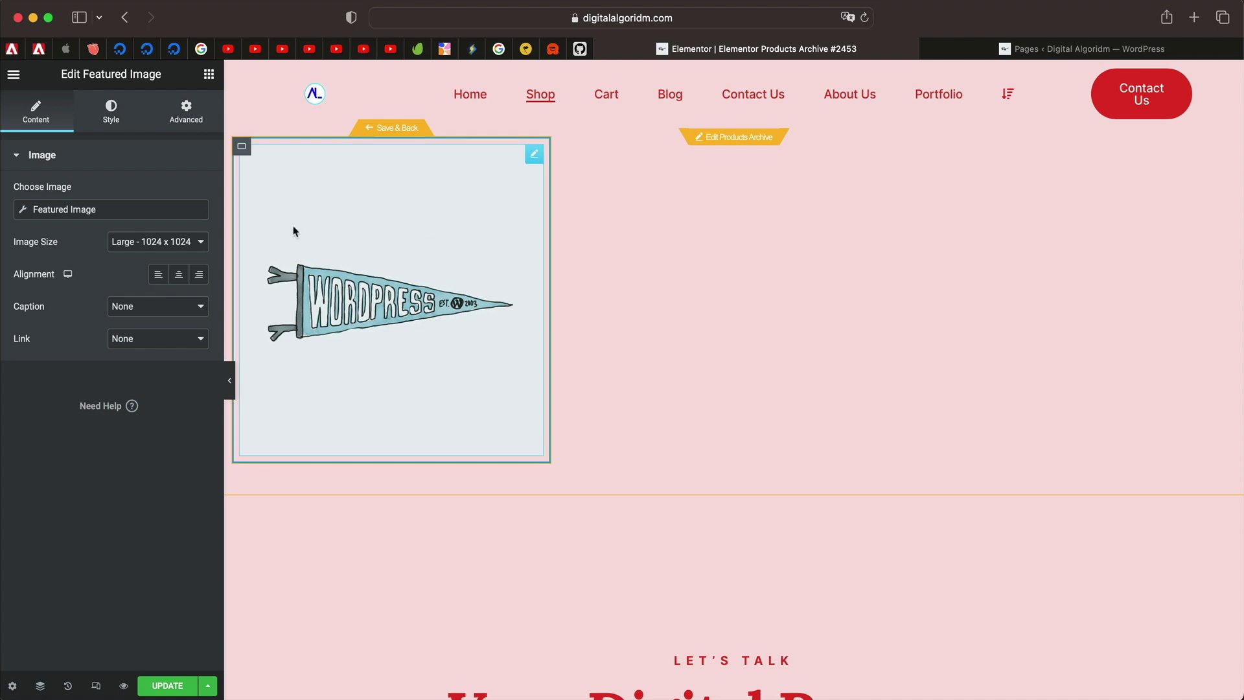
left_click(171, 130)
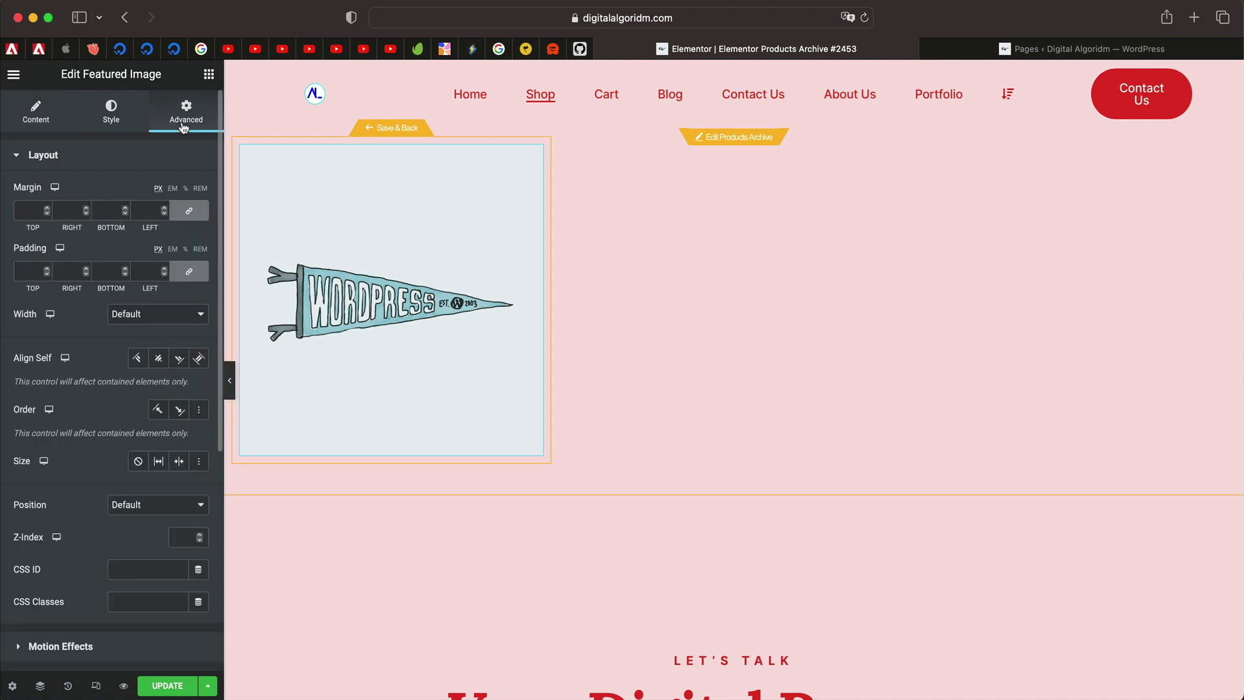
scroll(112, 514, "down", 5)
left_click(94, 455)
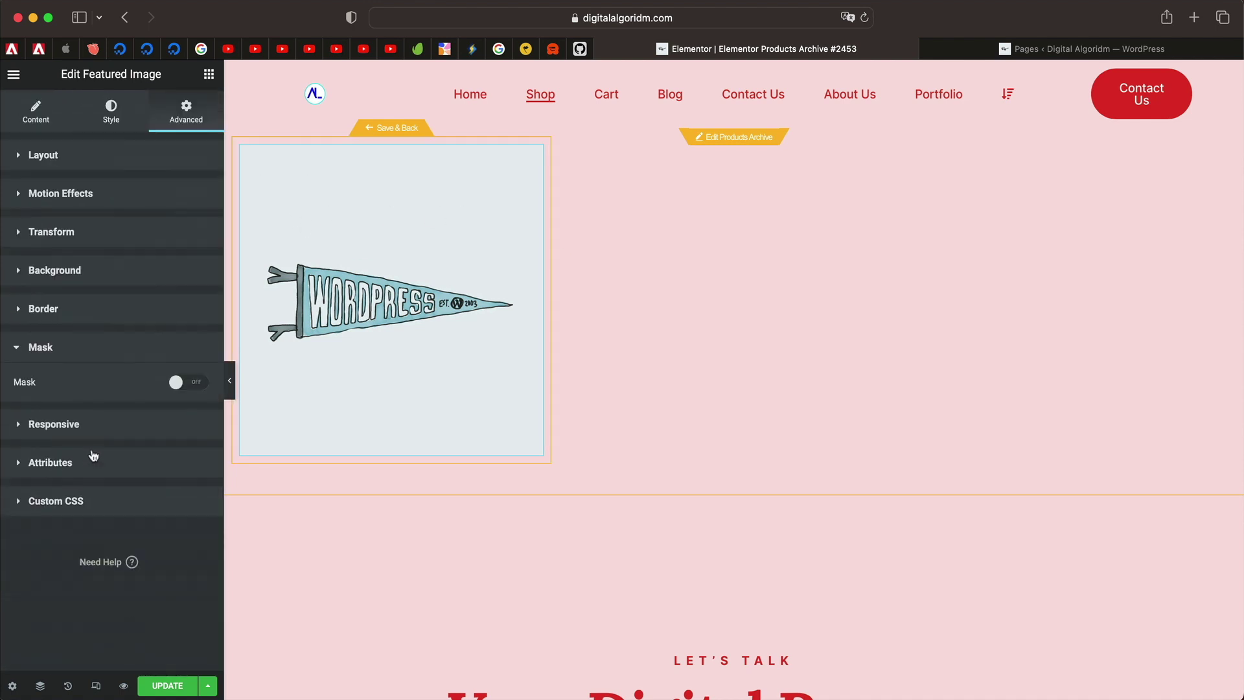
left_click(188, 381)
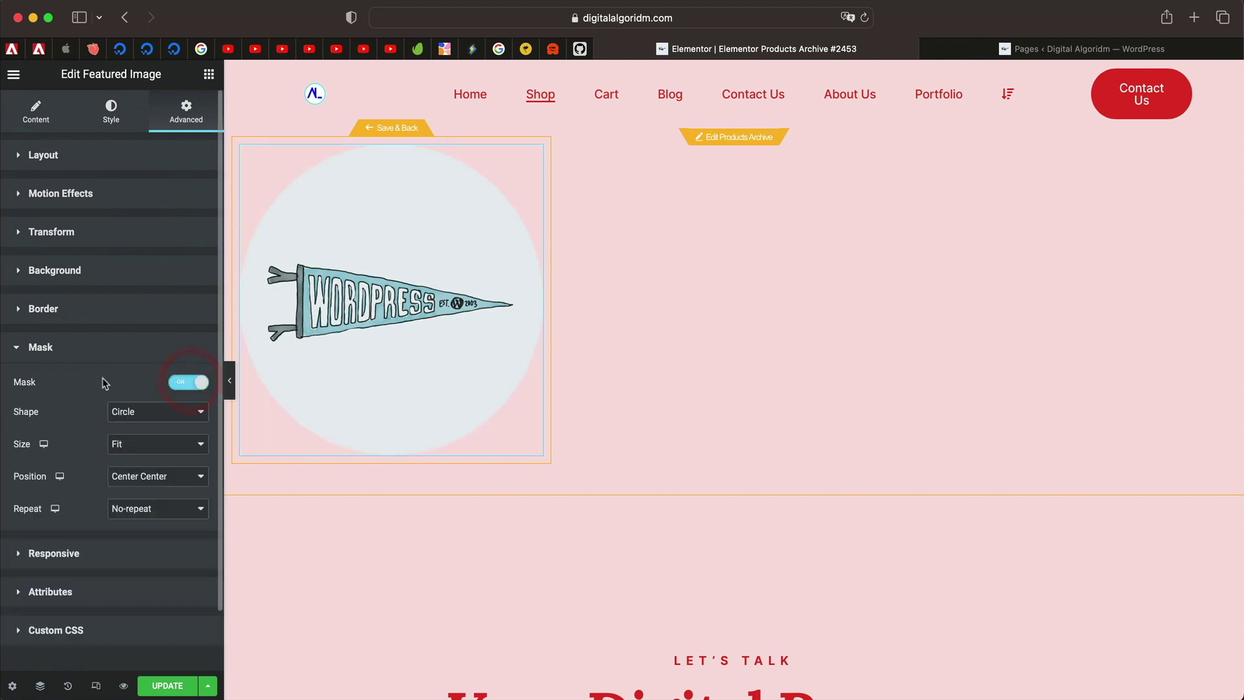
left_click(159, 412)
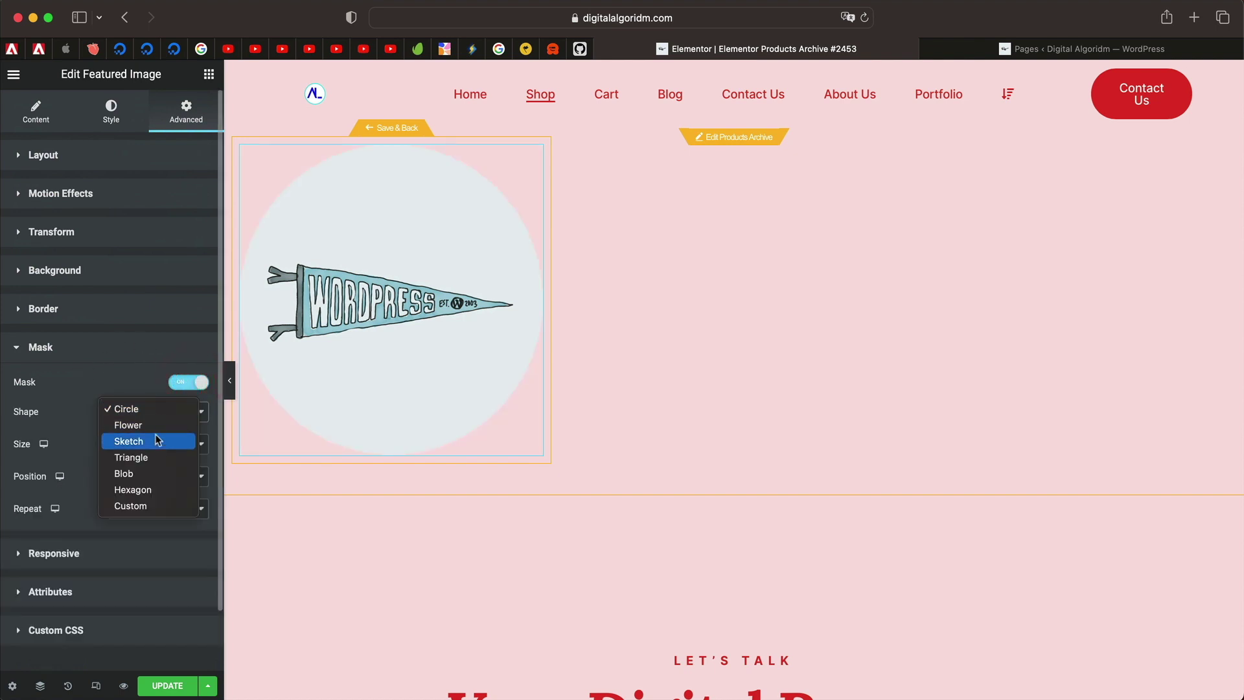
left_click(154, 472)
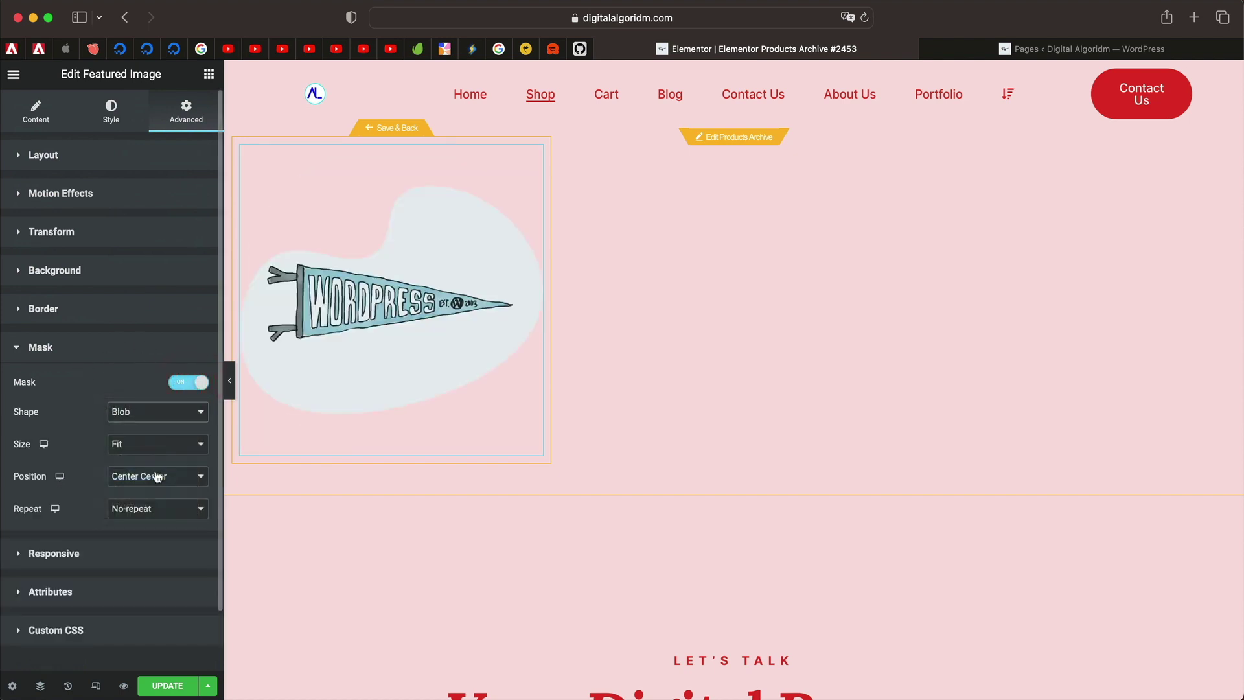
Place a Product Price widget below the masked image
left_click(101, 348)
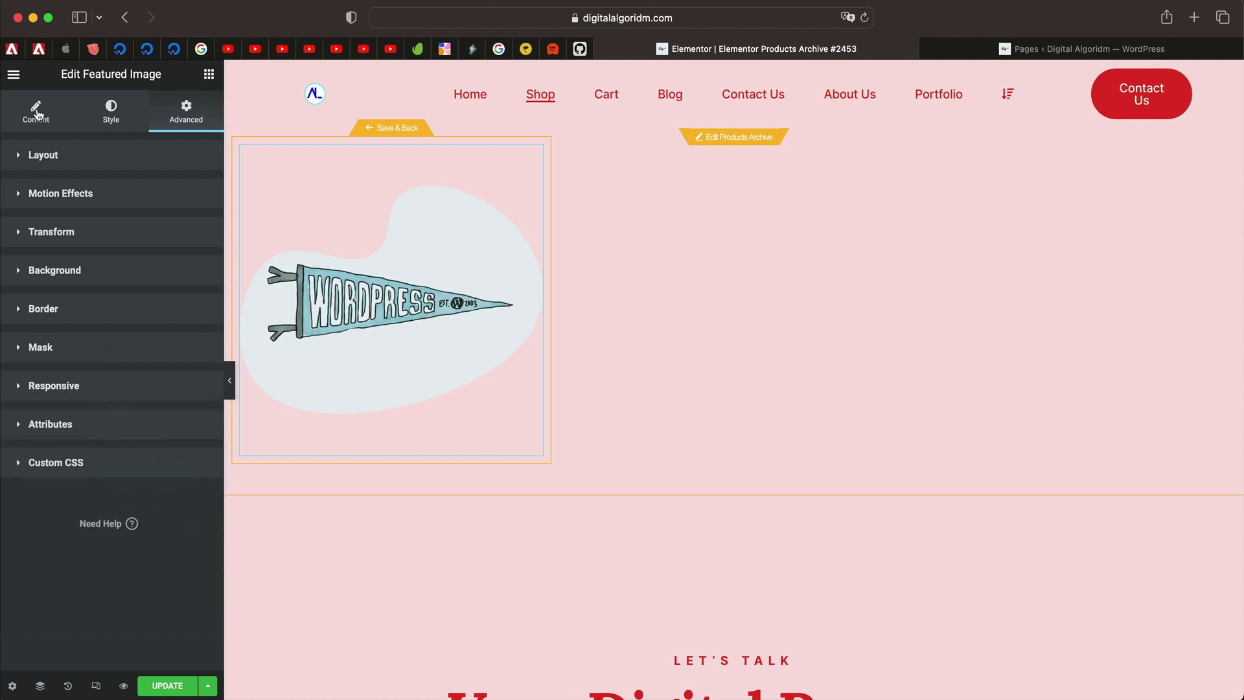
left_click(208, 75)
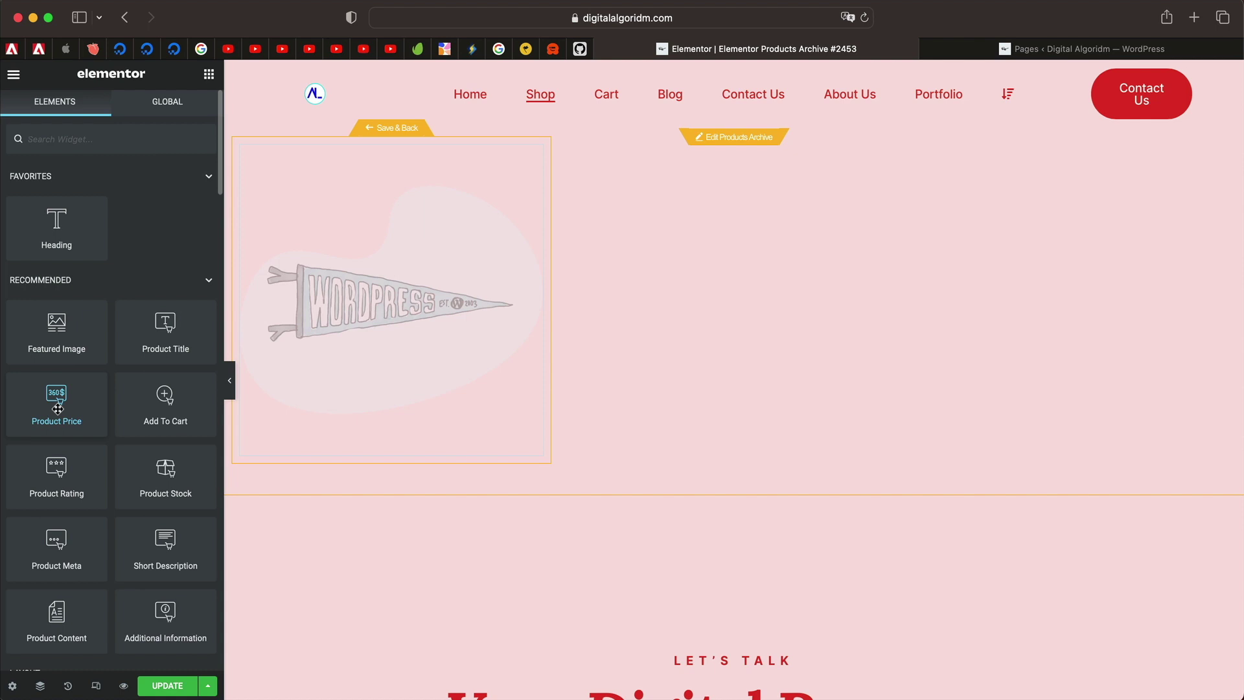
left_click_drag(57, 408, 427, 443)
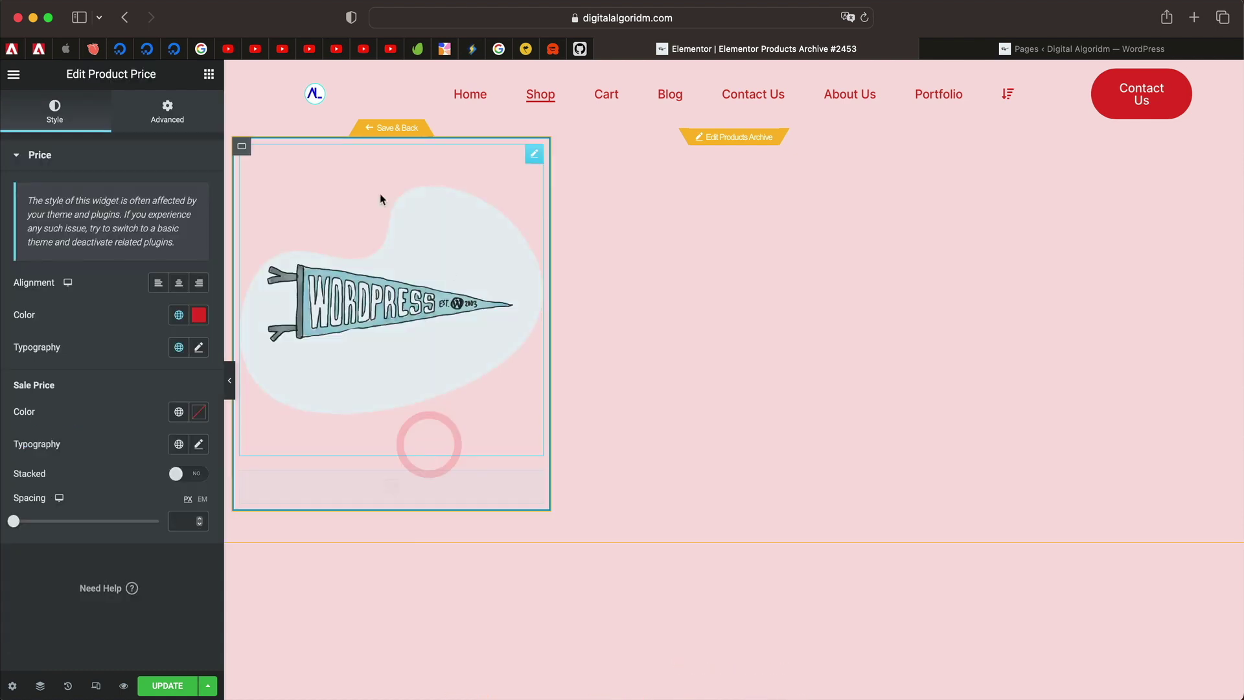
Add an Add To Cart button beneath the product price
left_click(209, 75)
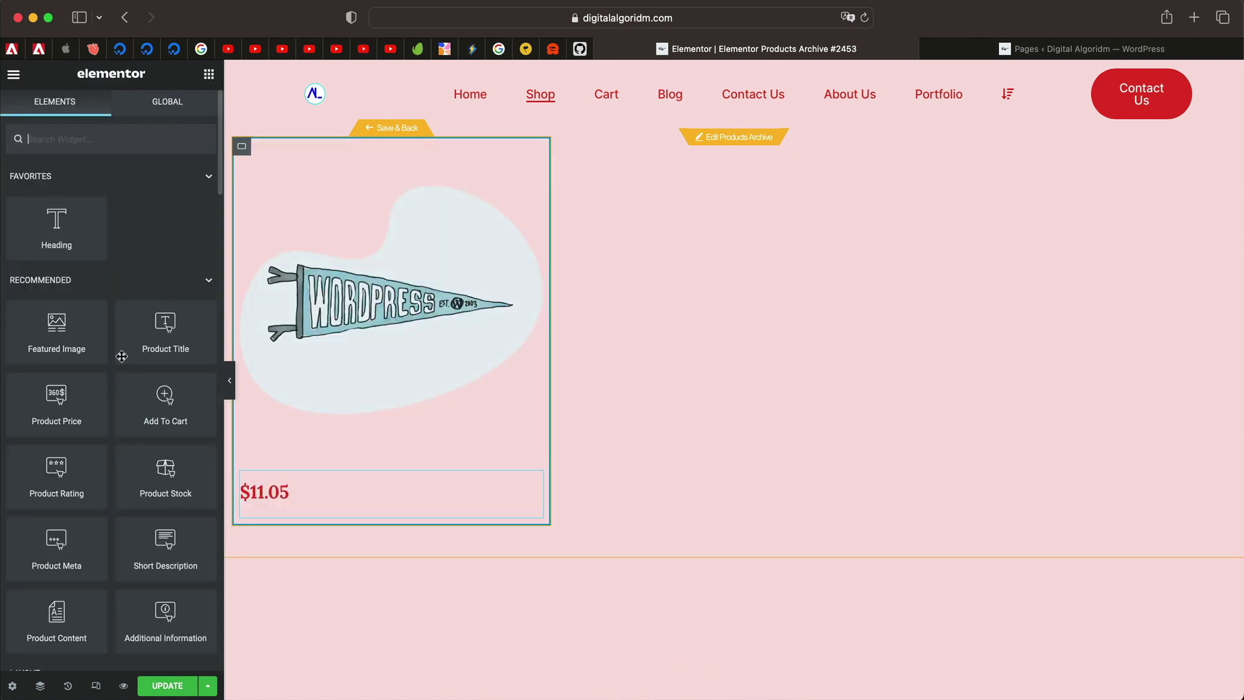
left_click_drag(162, 405, 350, 520)
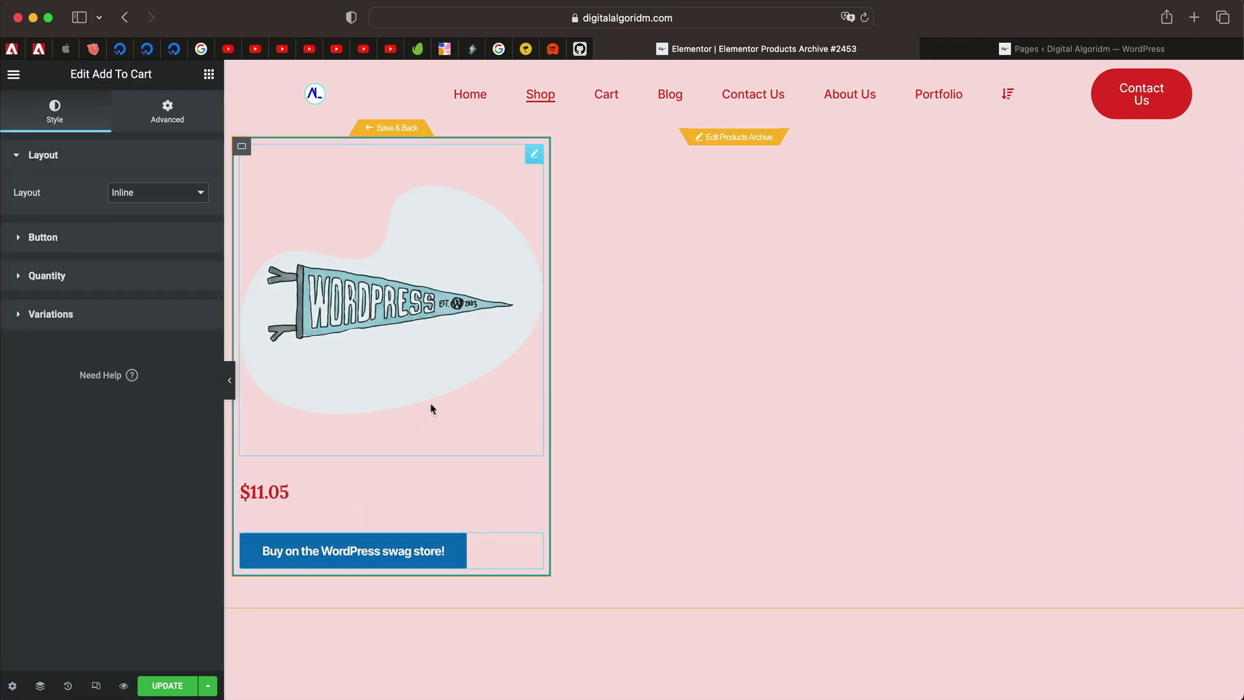
left_click(208, 75)
scroll(144, 441, "down", 3)
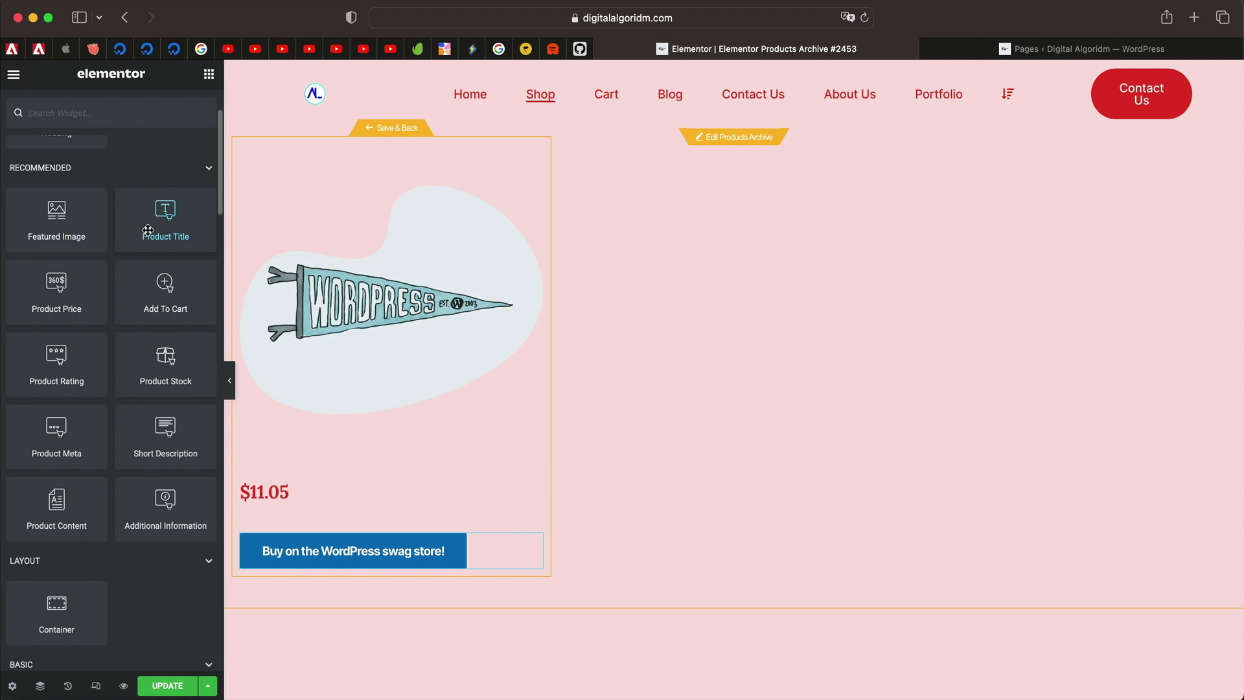
Add a Product Title above the image in Secondary Headline typography, then save the card
left_click_drag(147, 229, 355, 170)
left_click(111, 114)
left_click(178, 225)
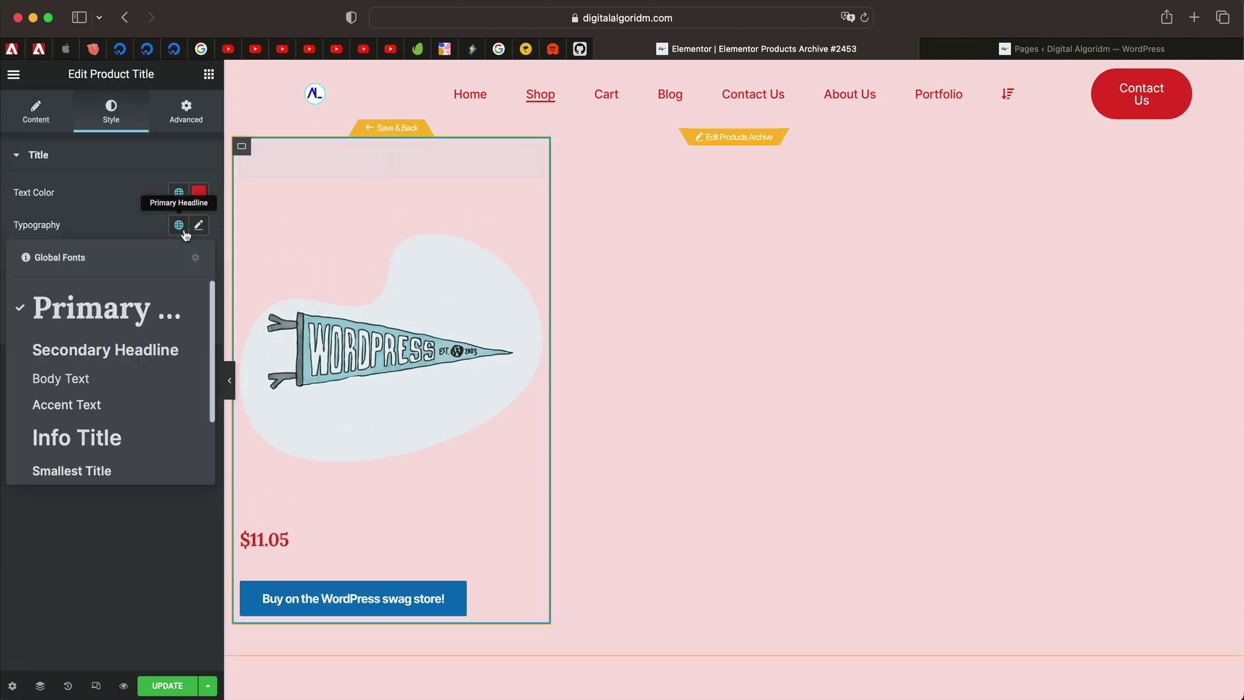
left_click(120, 348)
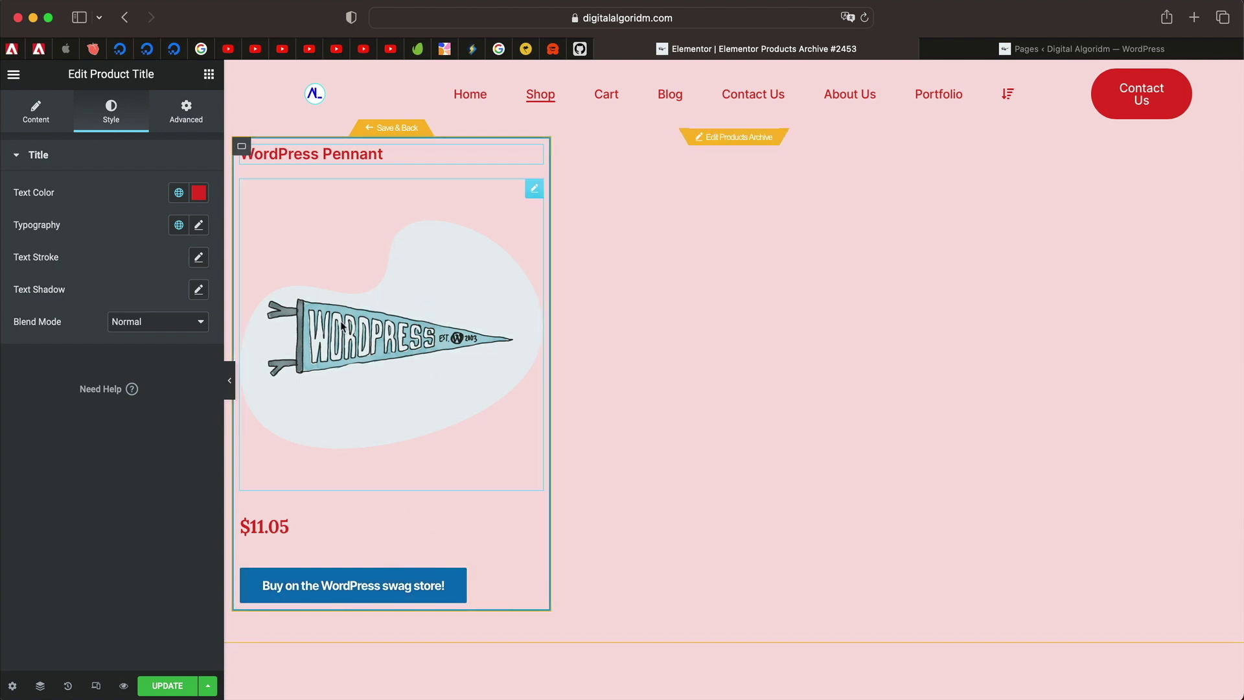
left_click(382, 132)
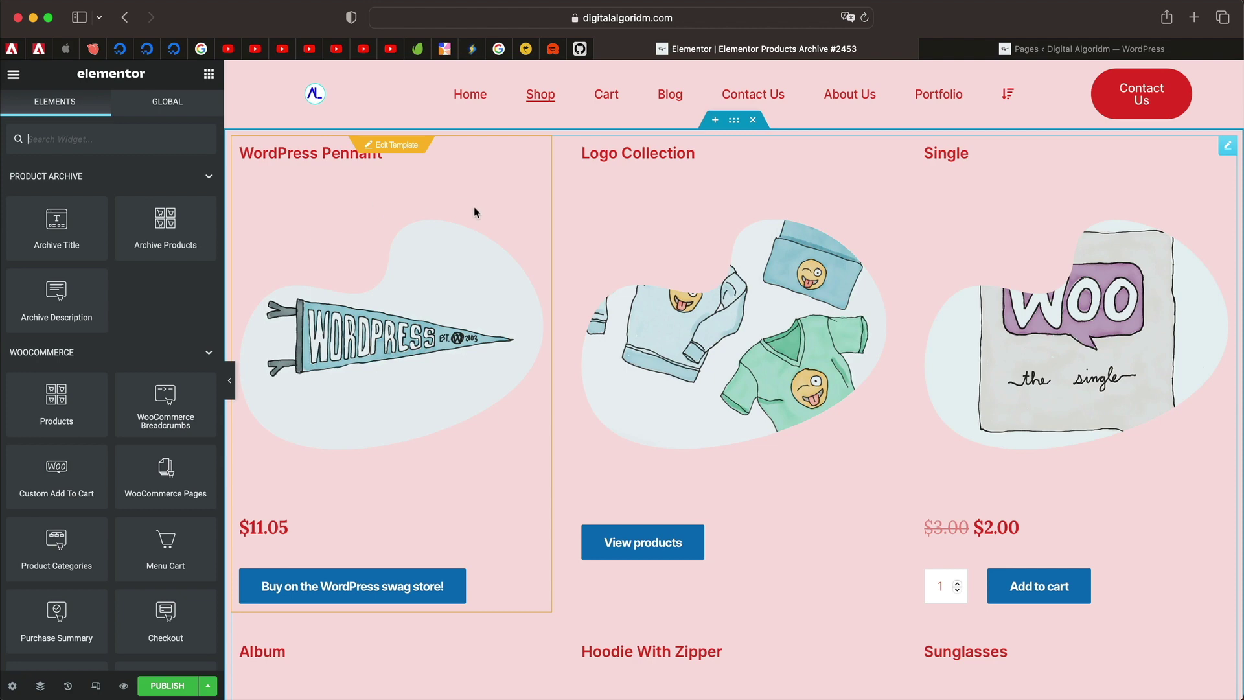
Set the Loop Grid's query source to Latest Products
left_click(1226, 145)
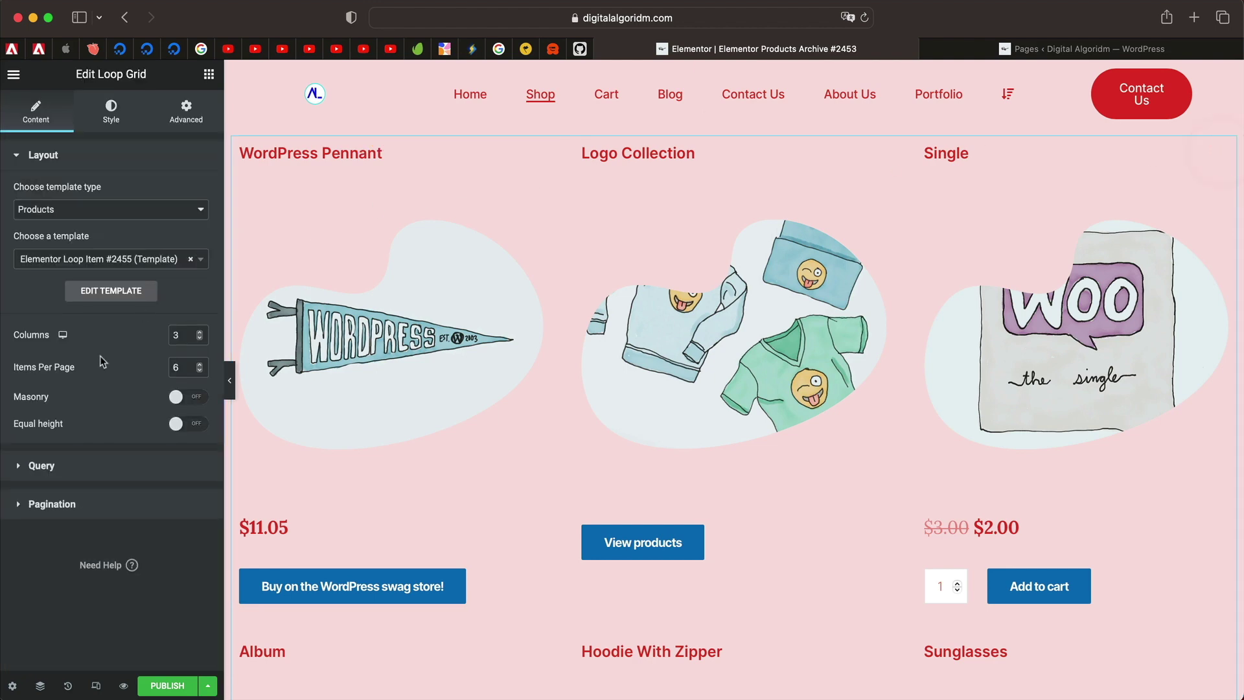
left_click(104, 467)
left_click(145, 233)
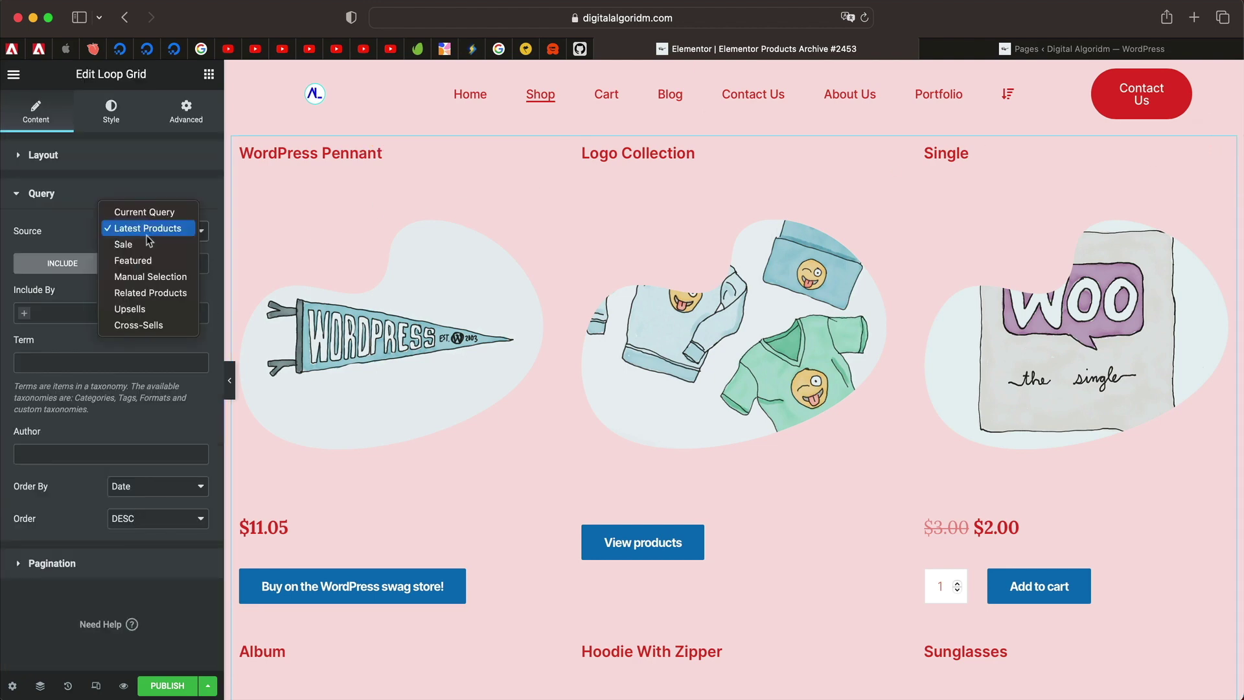
left_click(150, 230)
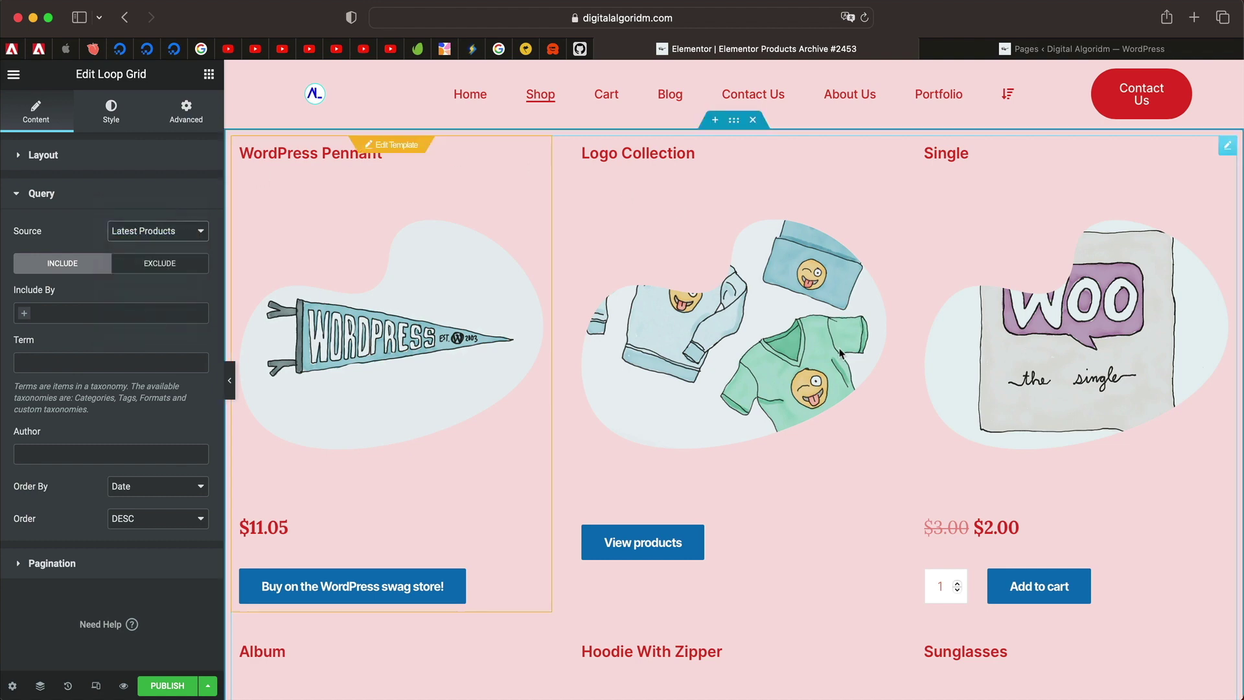
scroll(698, 409, "down", 7)
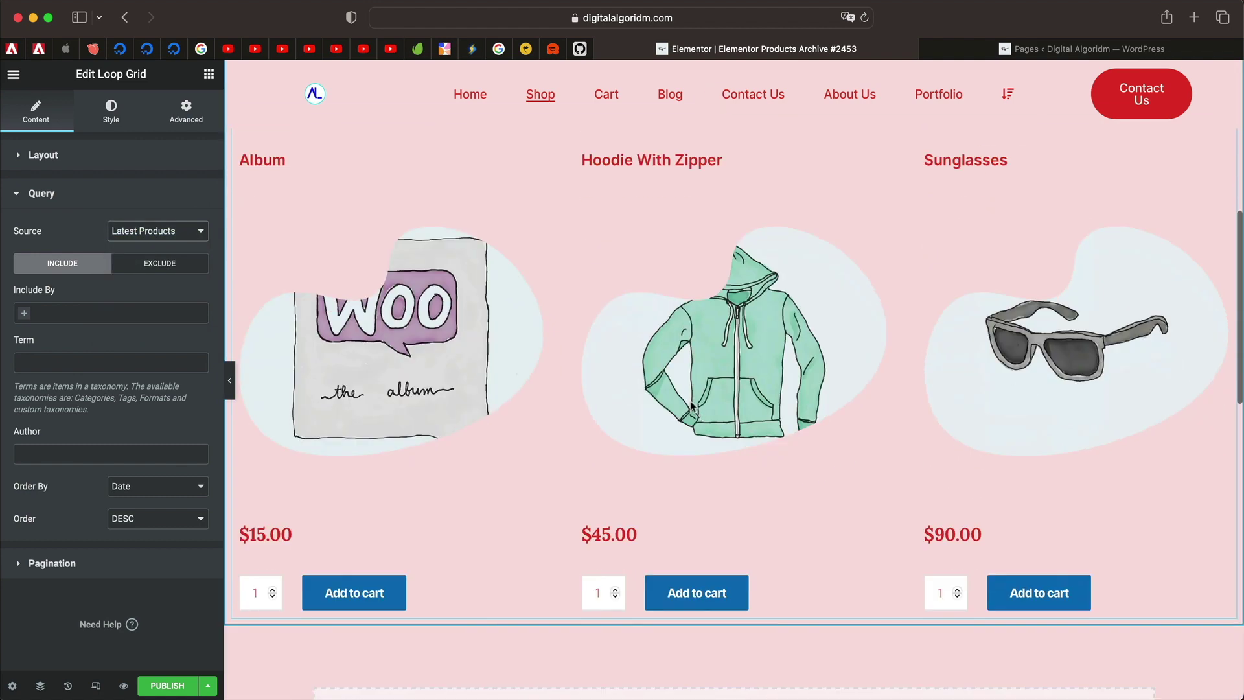
scroll(1000, 407, "up", 2)
scroll(1000, 407, "up", 5)
scroll(877, 444, "down", 9)
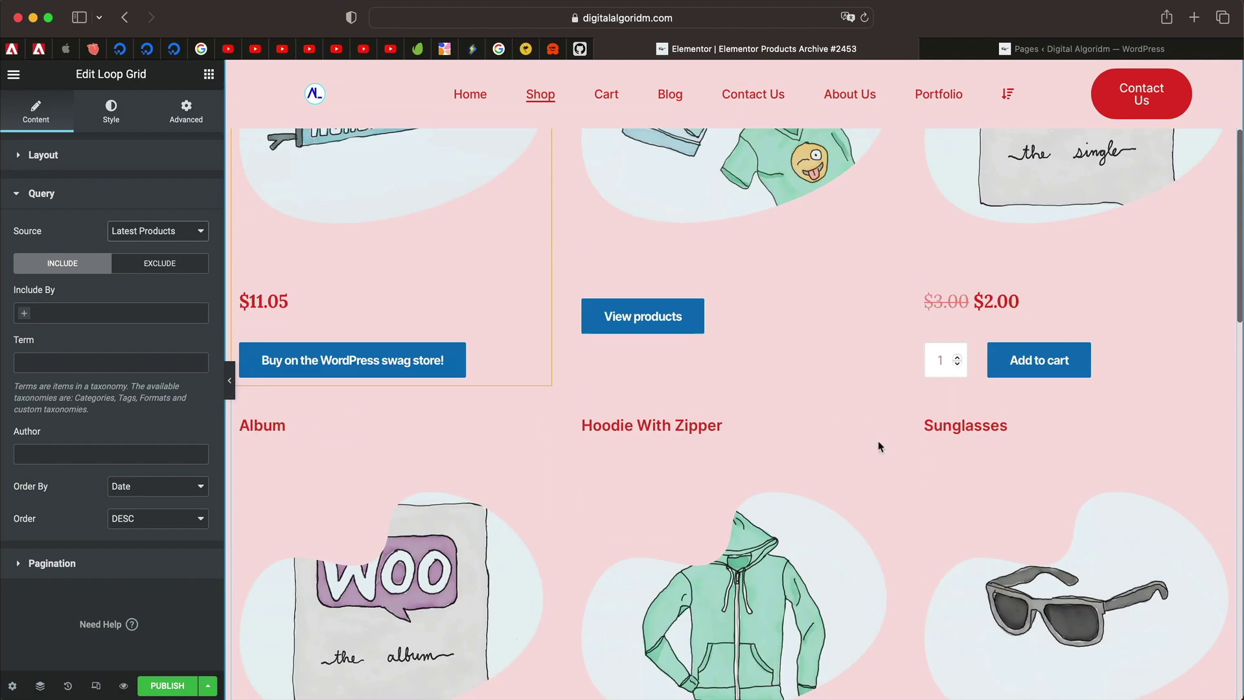
scroll(842, 362, "up", 9)
scroll(914, 368, "down", 6)
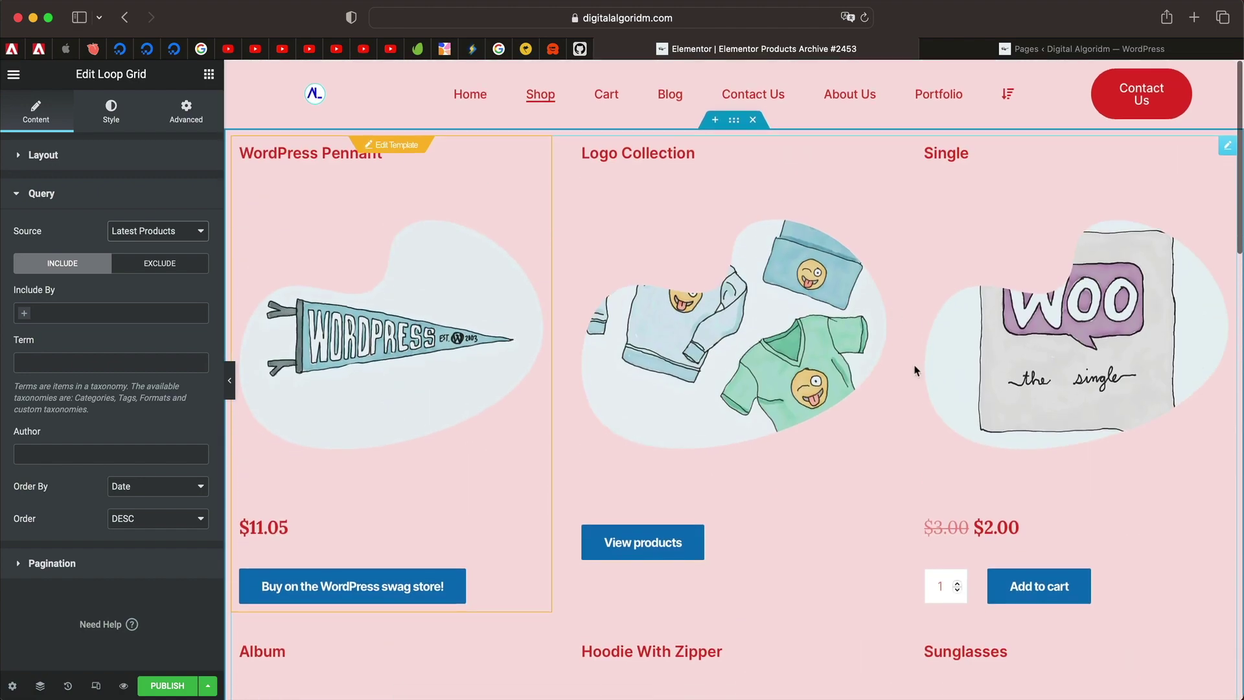
scroll(737, 338, "up", 6)
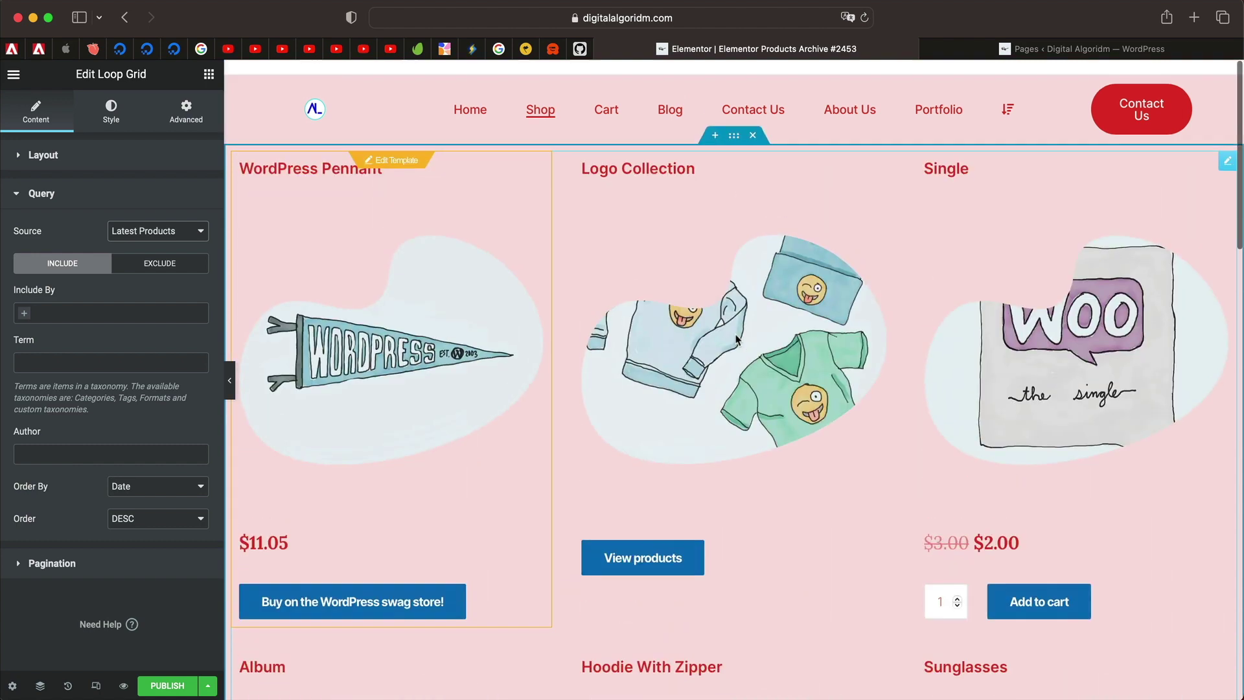
Switch the grid's pagination to Previous/Next links with an empty page limit
left_click(61, 574)
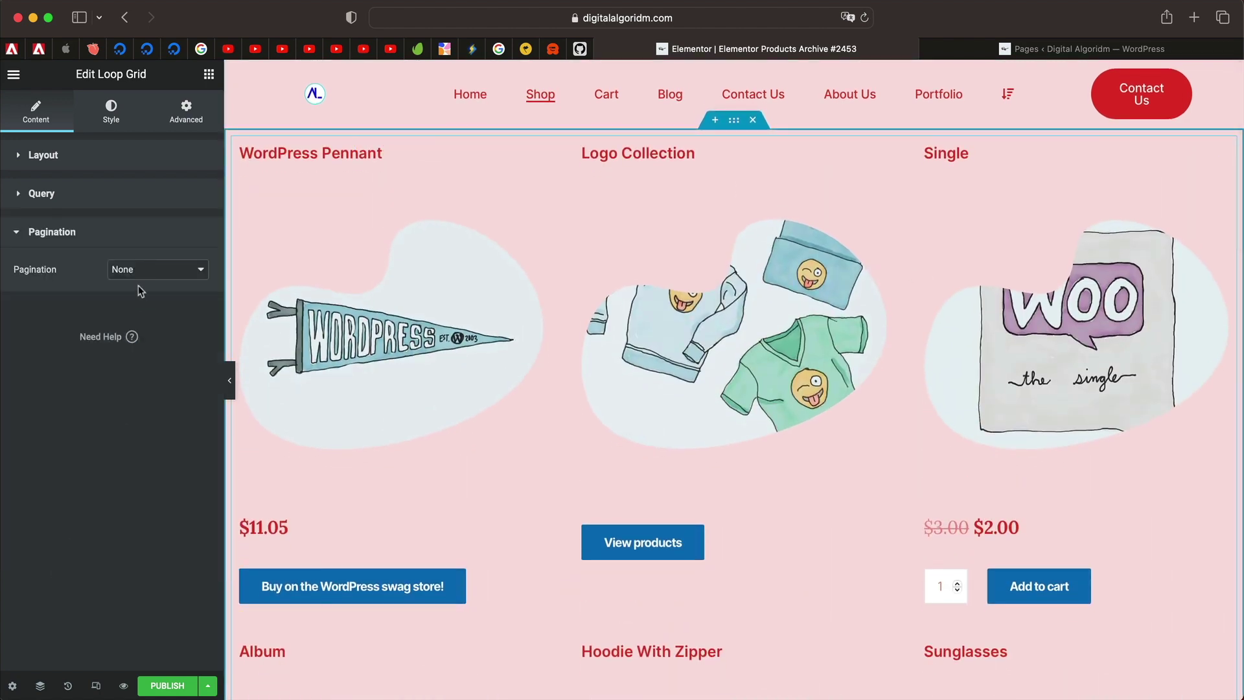
left_click(158, 272)
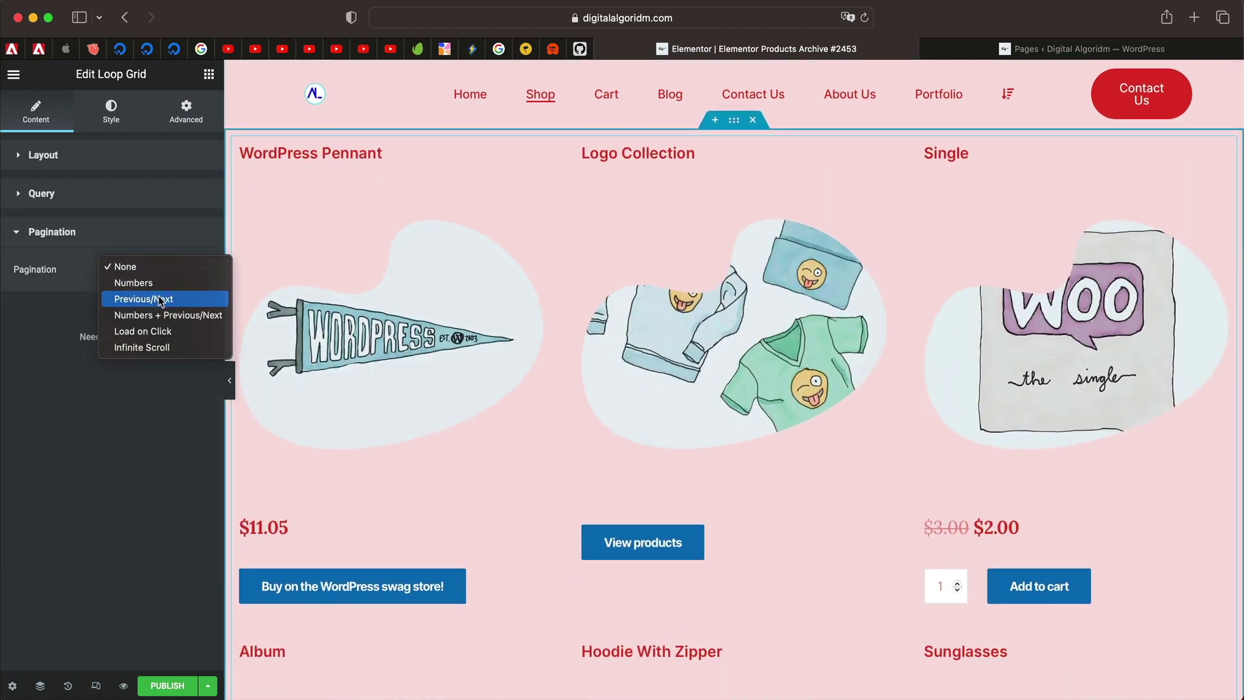
left_click(158, 297)
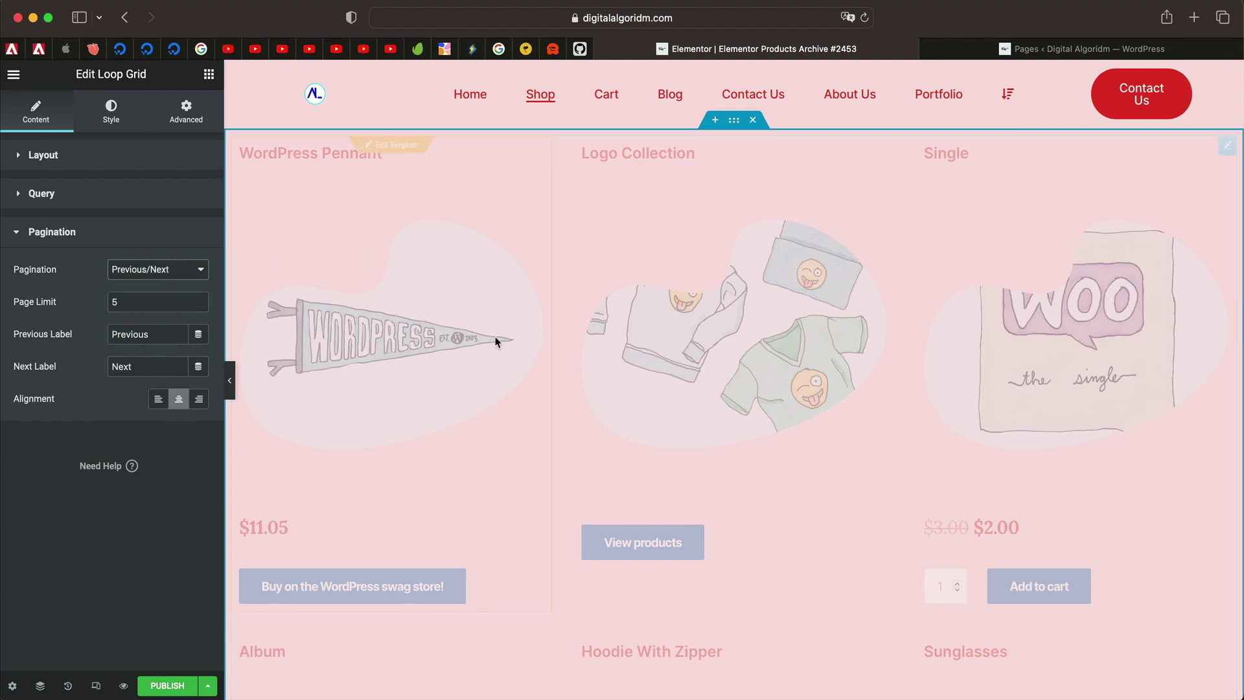
left_click(139, 310)
type("3")
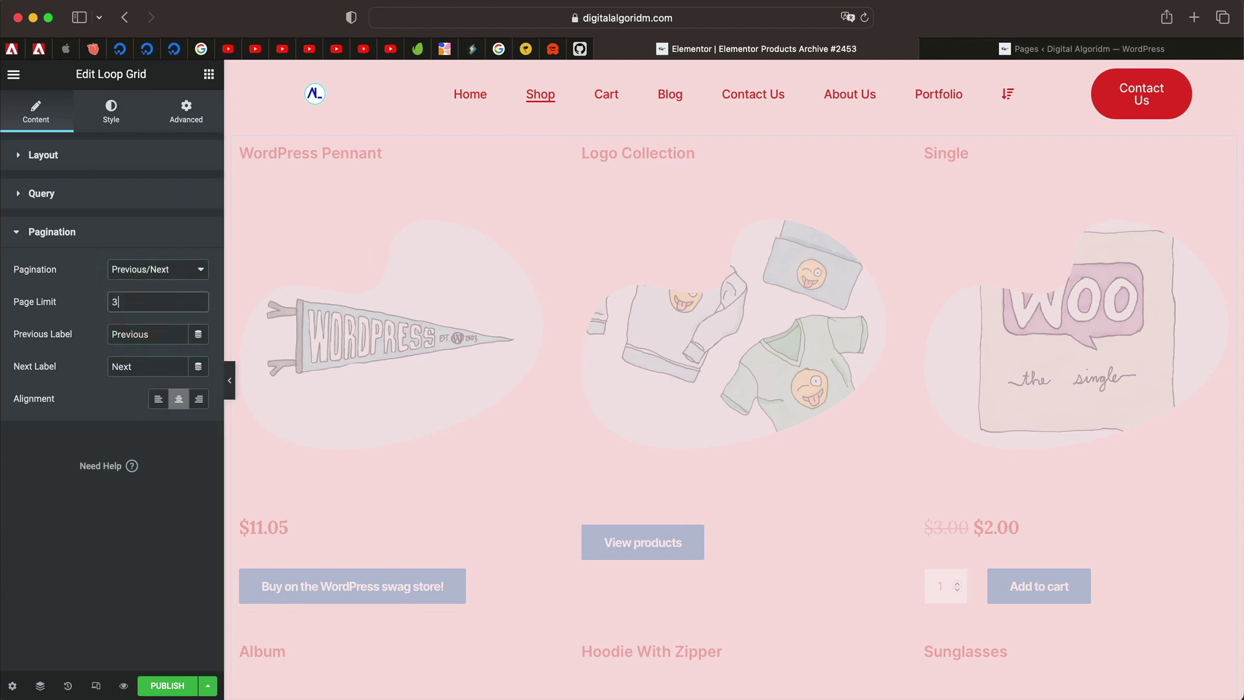
scroll(522, 317, "down", 2)
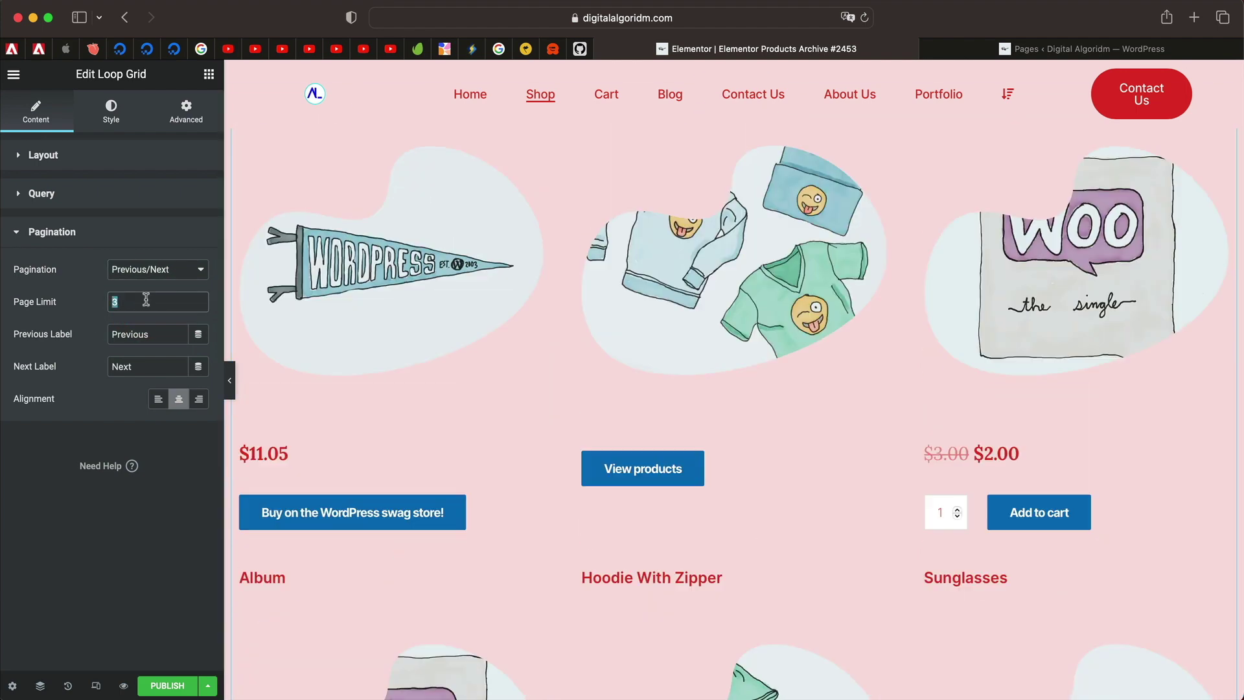
key("BackSpace")
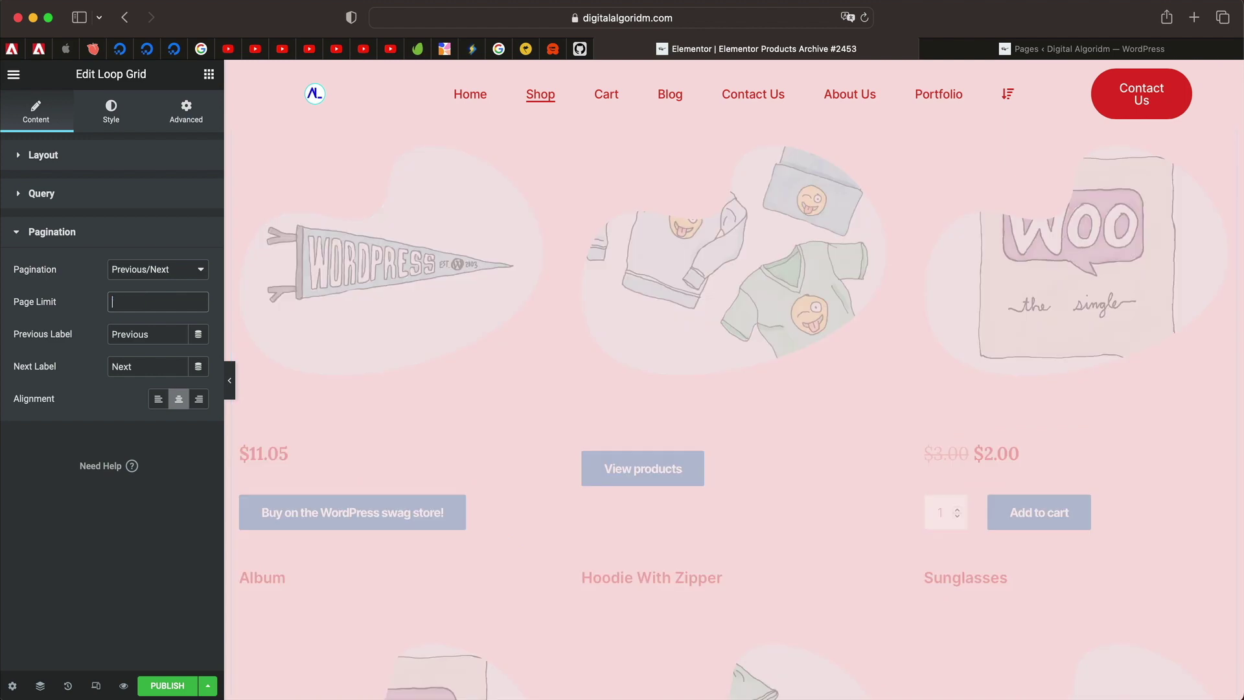
left_click(91, 235)
scroll(560, 419, "down", 10)
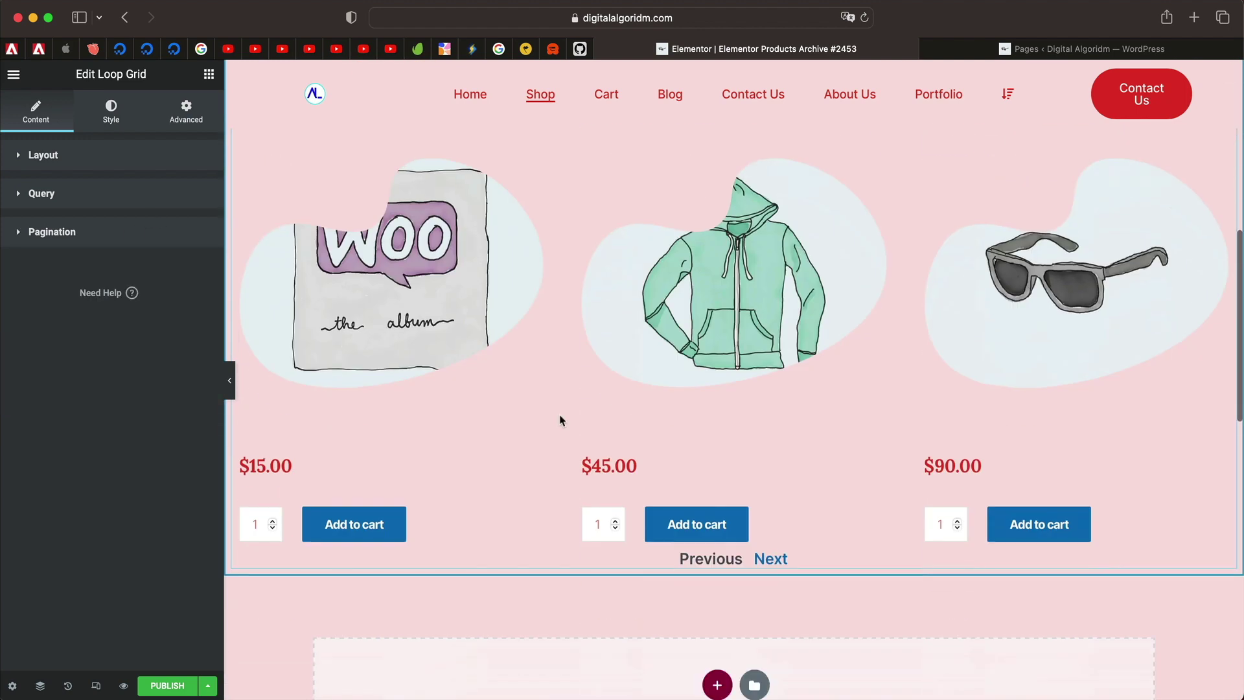
scroll(561, 420, "up", 10)
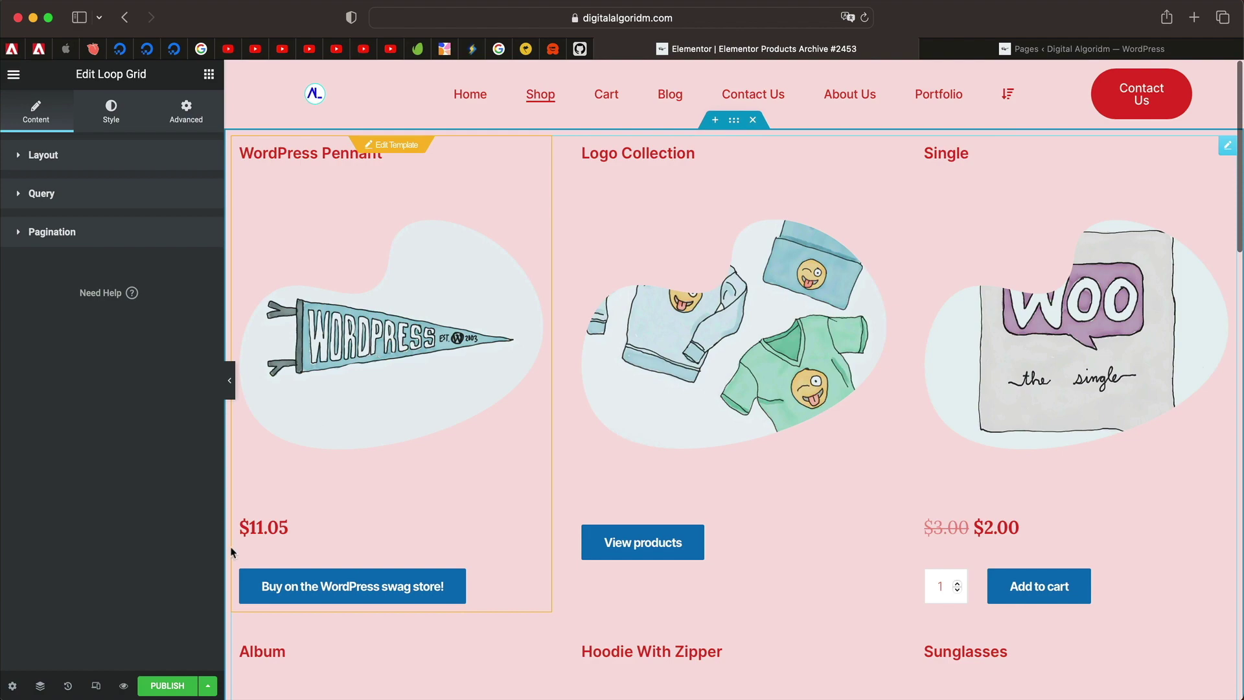
Publish the Products Archive template with an Include condition for All Product Archives
left_click(167, 685)
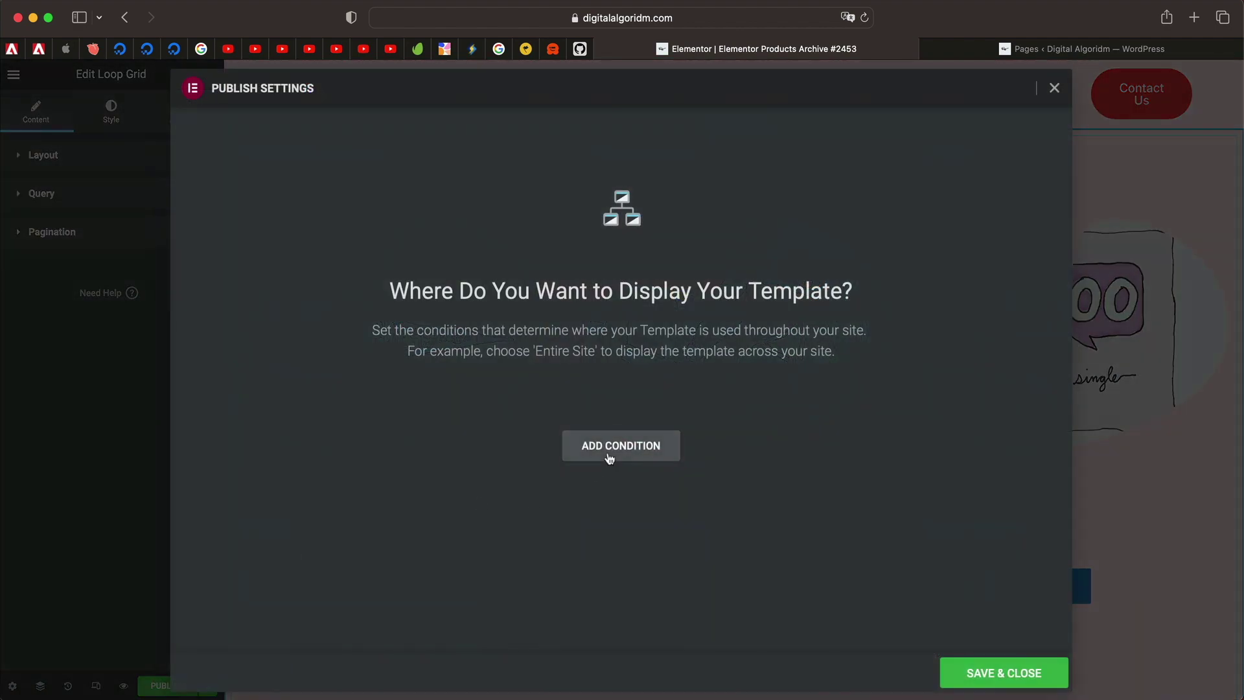
left_click(609, 447)
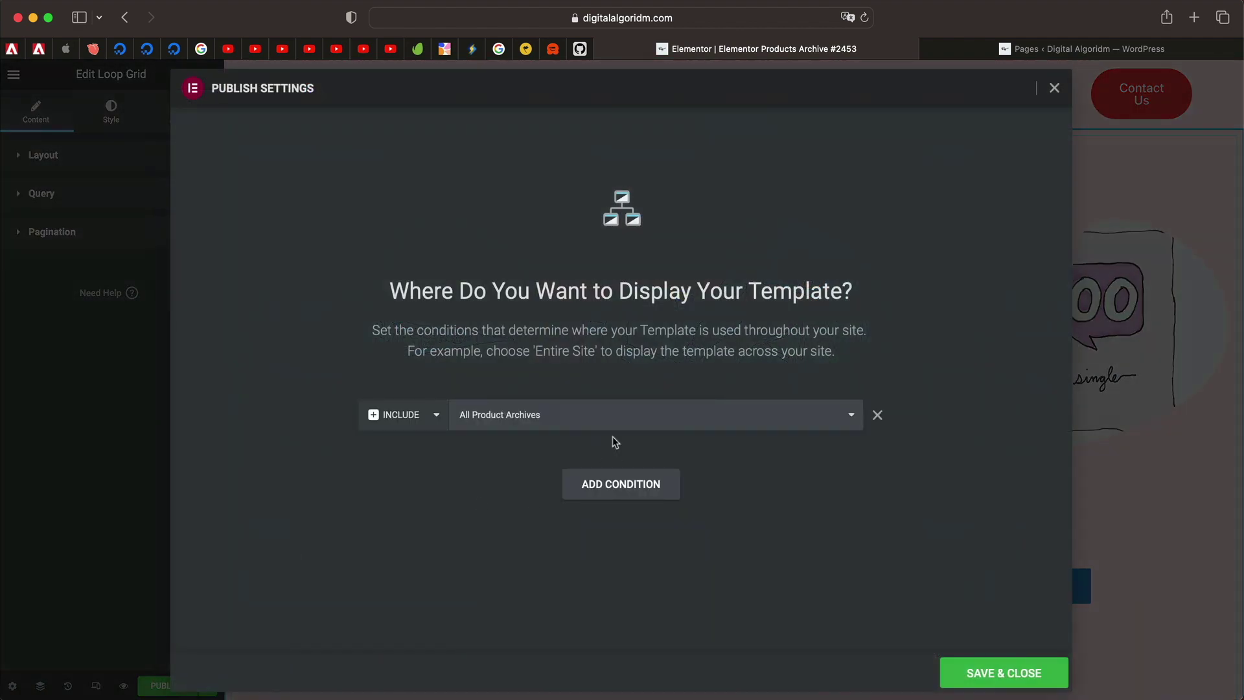
left_click(998, 673)
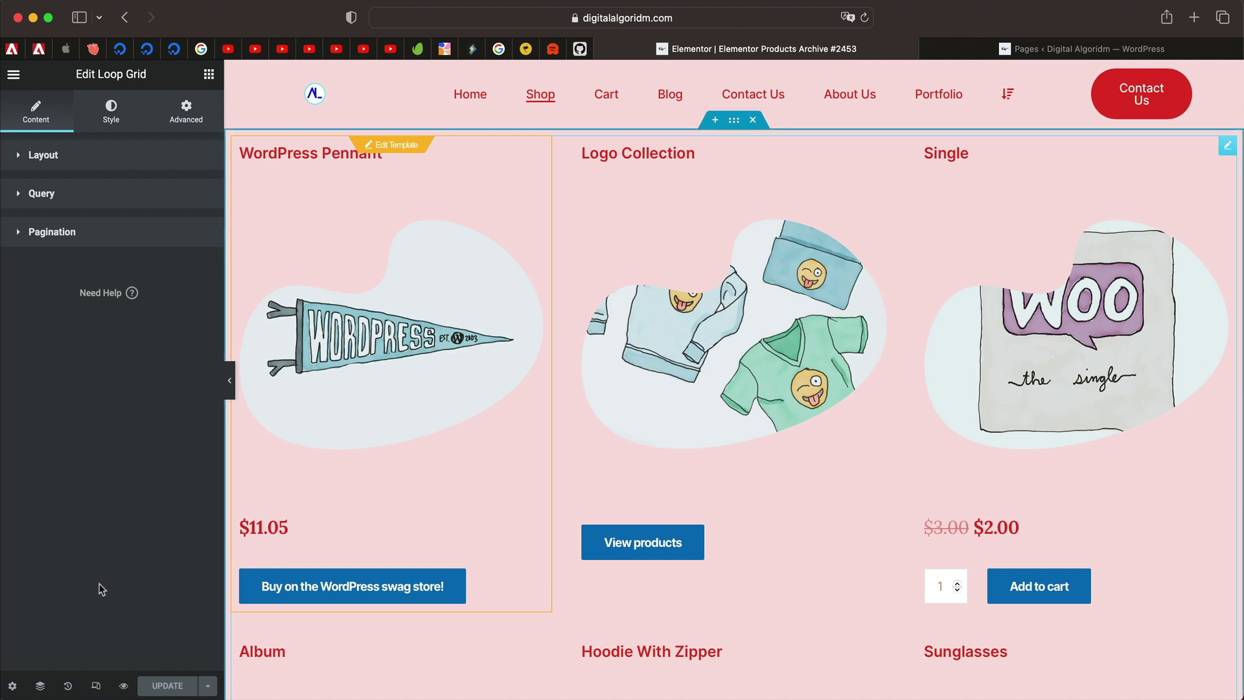
Find the Contact Popup by searching 'pop' and open its Advanced Rules
key("super+e")
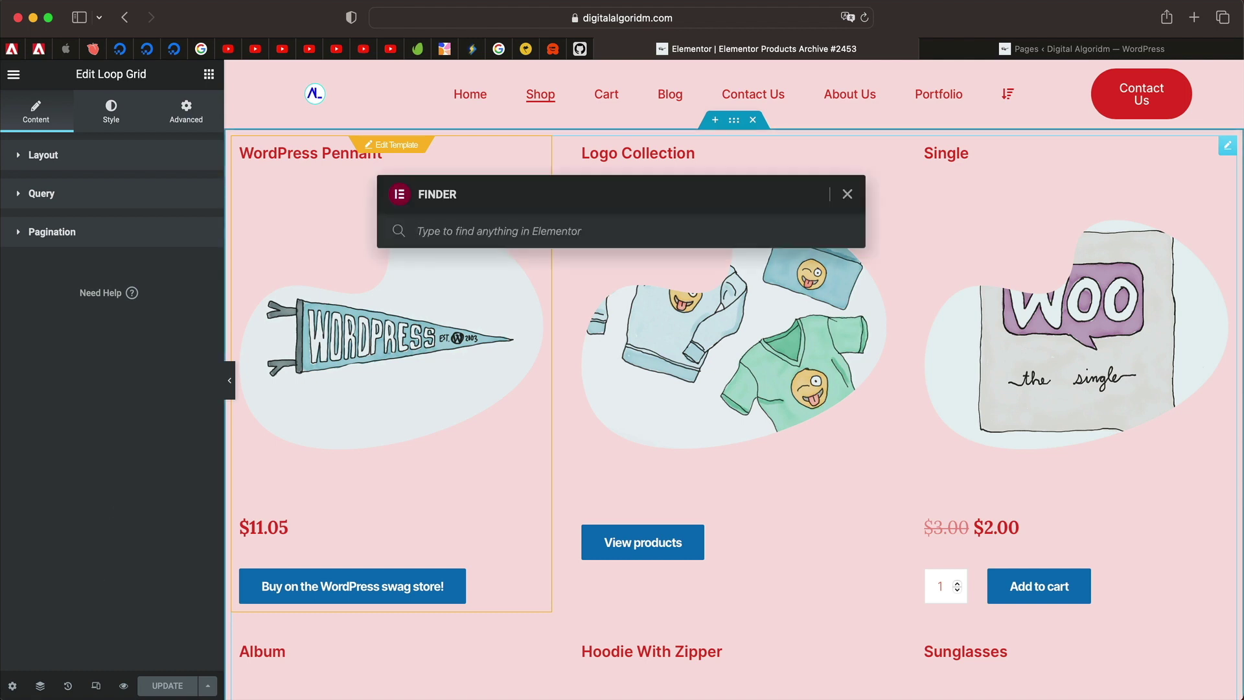
type("pop")
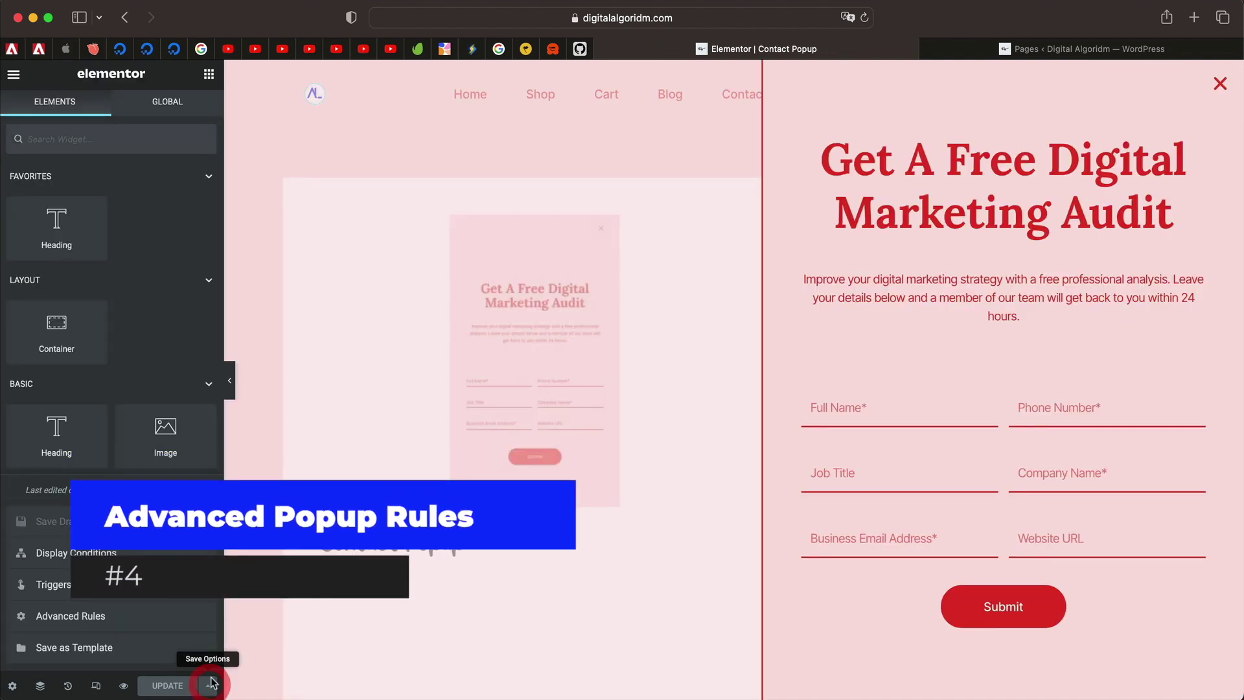
left_click(134, 617)
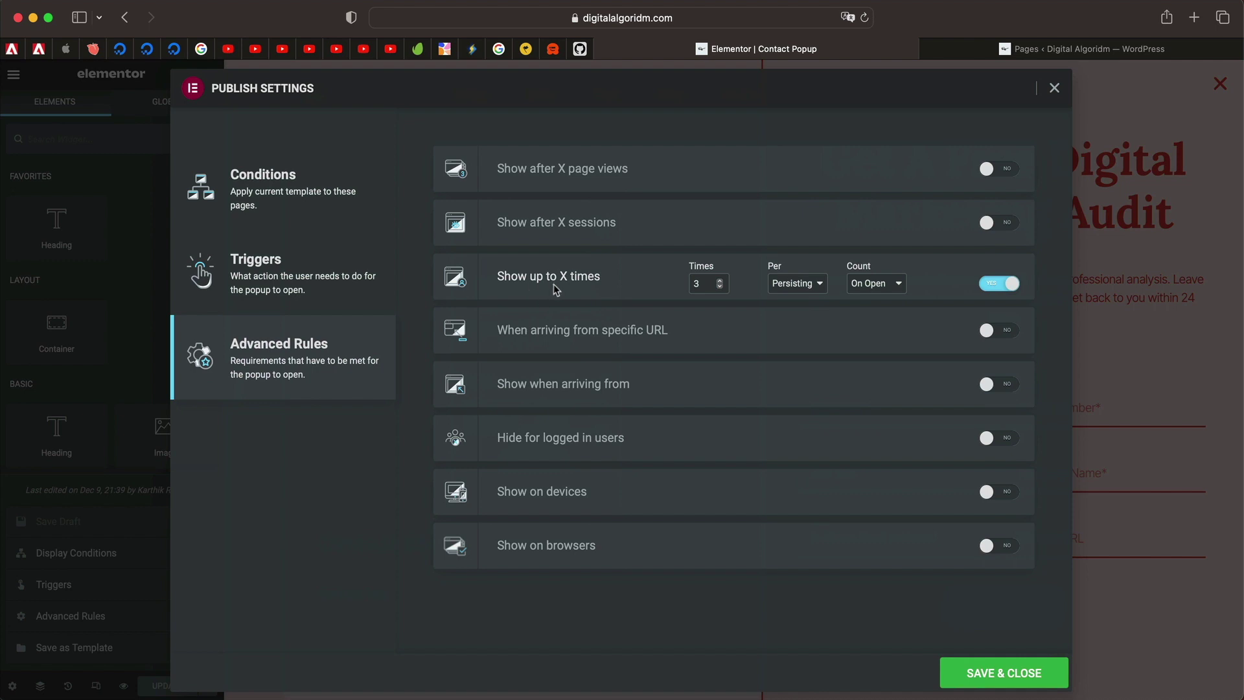
Limit the popup to showing up to 3 times per Month
left_click(706, 283)
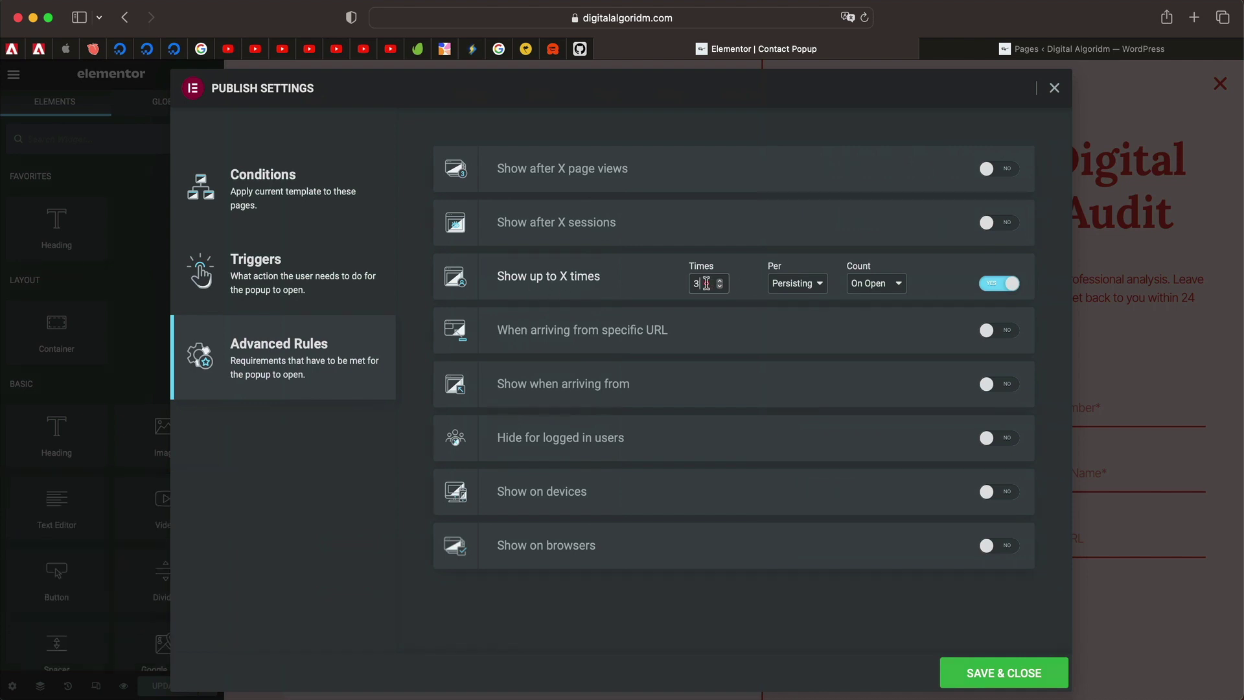
left_click(811, 294)
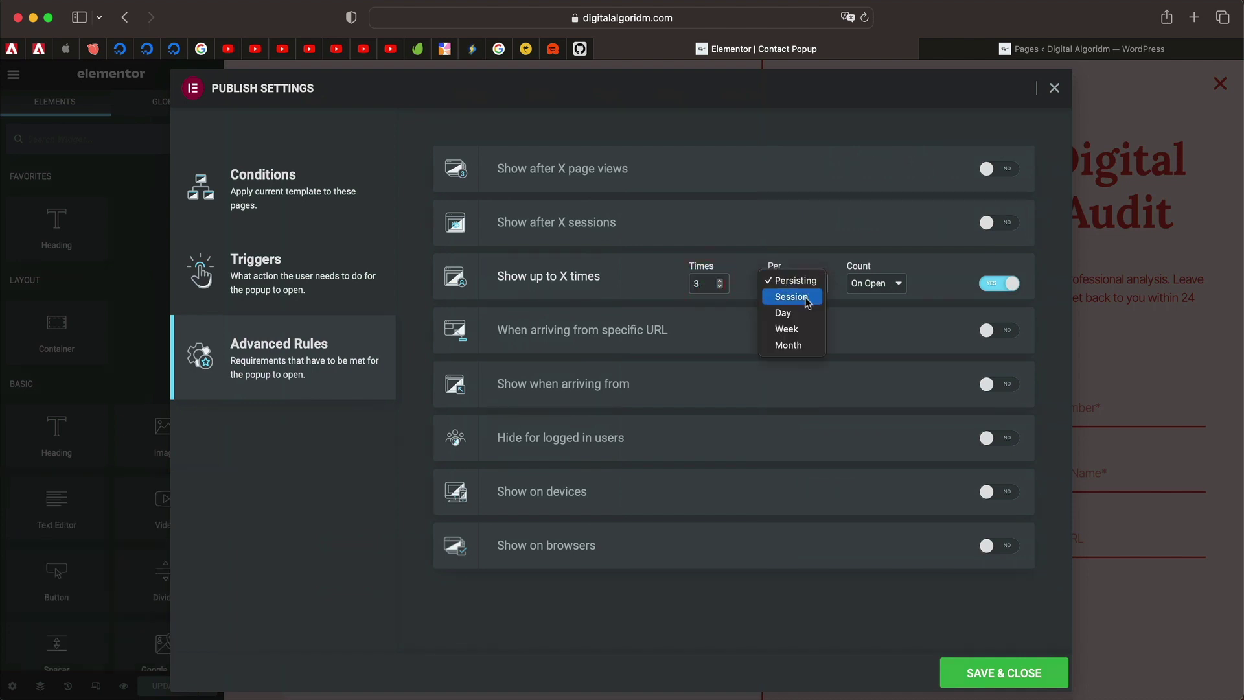
left_click(801, 345)
left_click(805, 285)
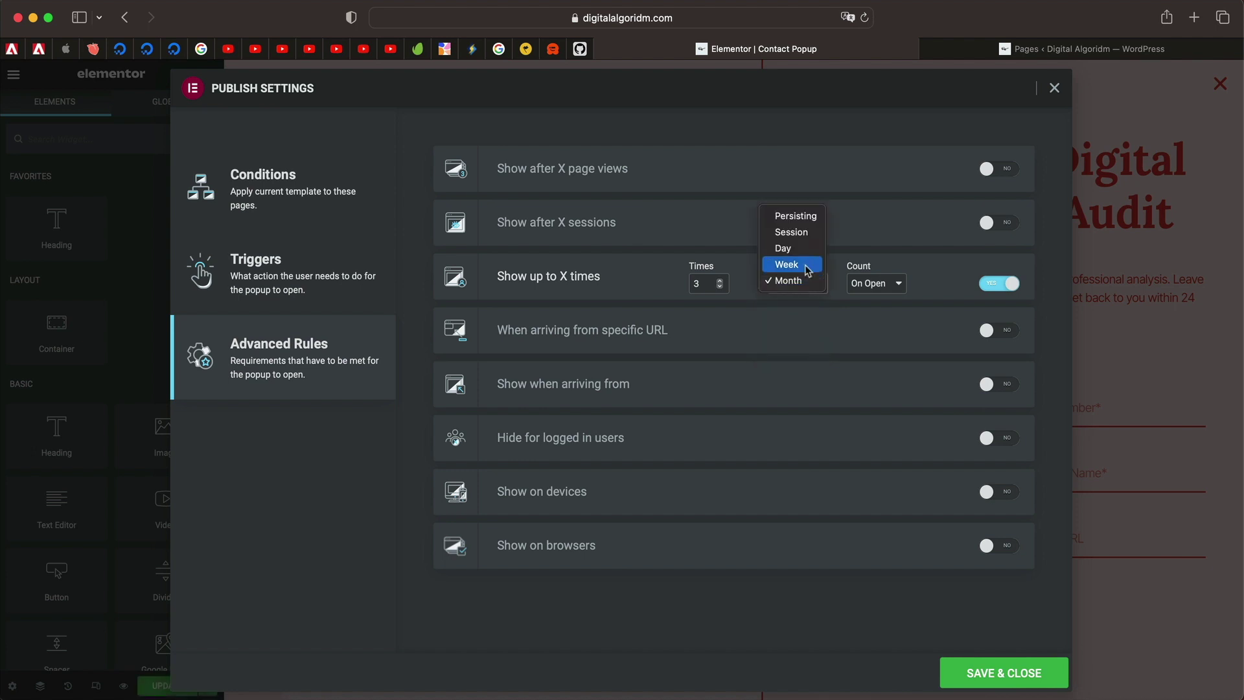
left_click(807, 265)
left_click(804, 284)
left_click(803, 278)
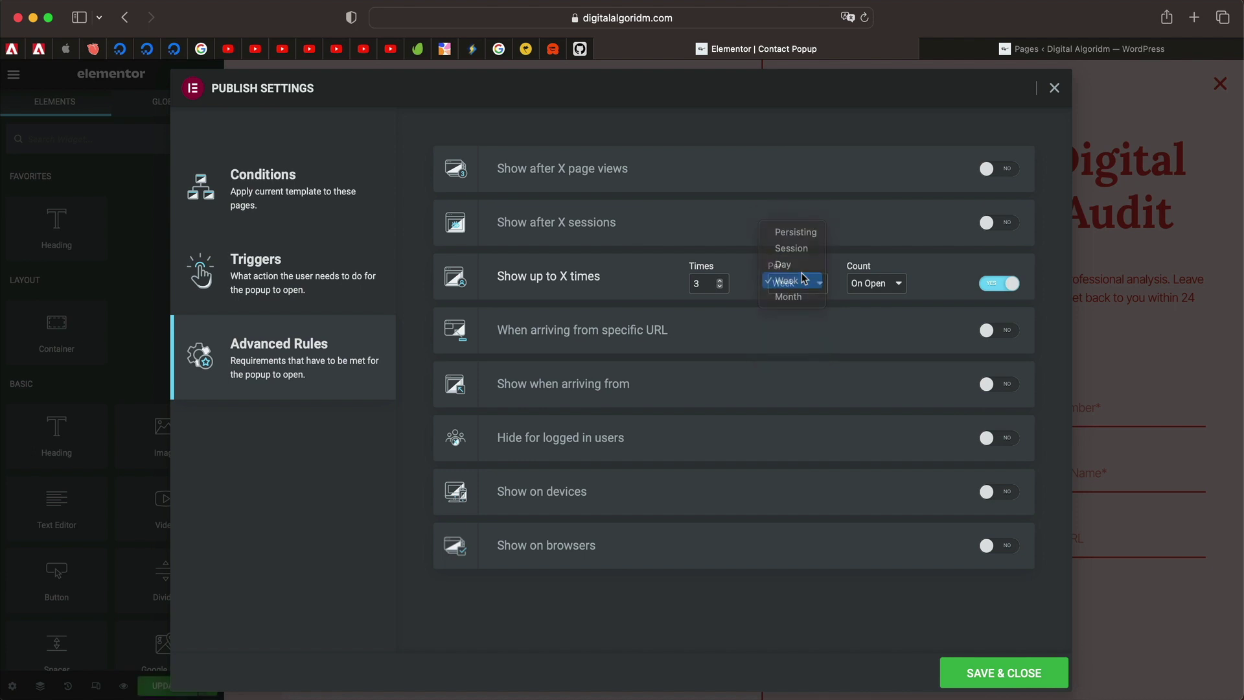
left_click(802, 286)
left_click(803, 298)
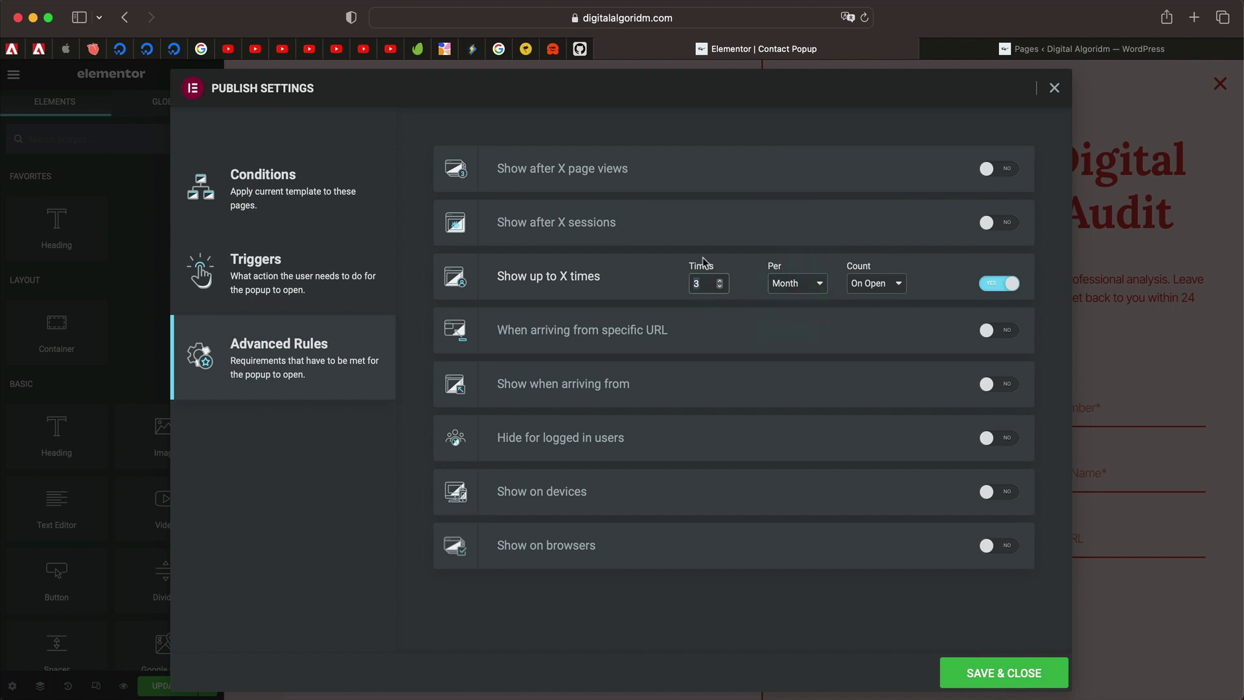